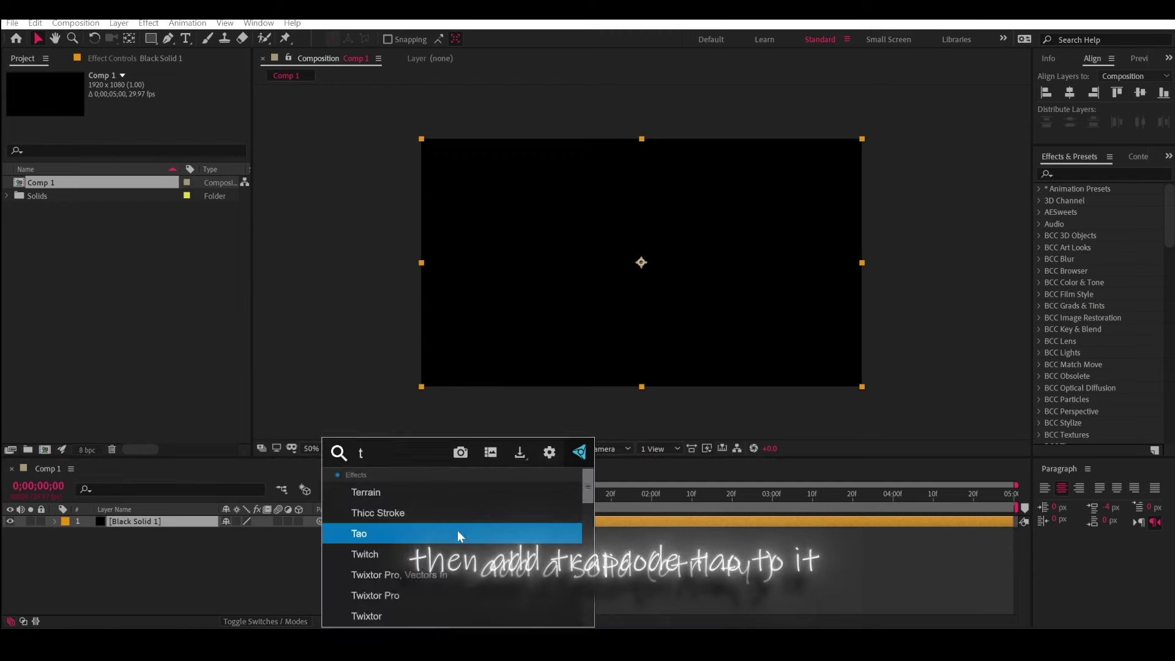
Apply the Tao effect to the black solid and add a camera layer to the composition
left_click(381, 495)
key("ctrl+shift+alt+c")
left_click(727, 472)
Orbit the camera around the Tao ring to view it in 3D and undo the camera move
left_click(112, 38)
left_click_drag(538, 236, 631, 260)
key("ctrl+z")
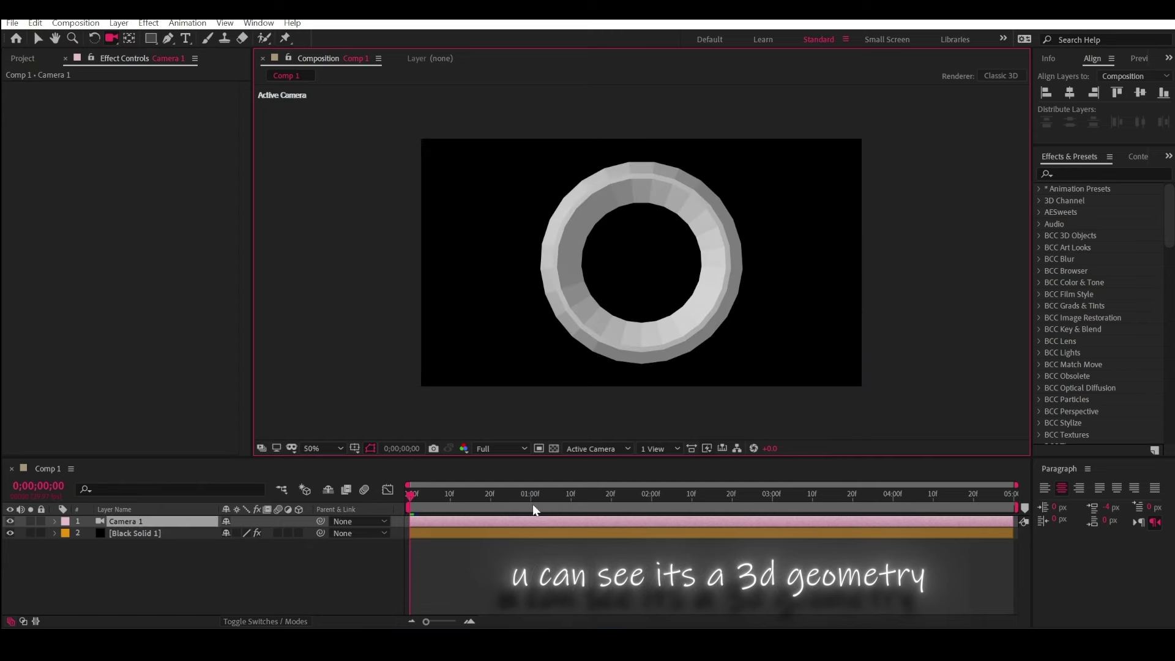
Set the black solid's Tao path generator to size 159, rotation X 116 and Y 75, with center 960, 923, 0
left_click(456, 533)
left_click(39, 39)
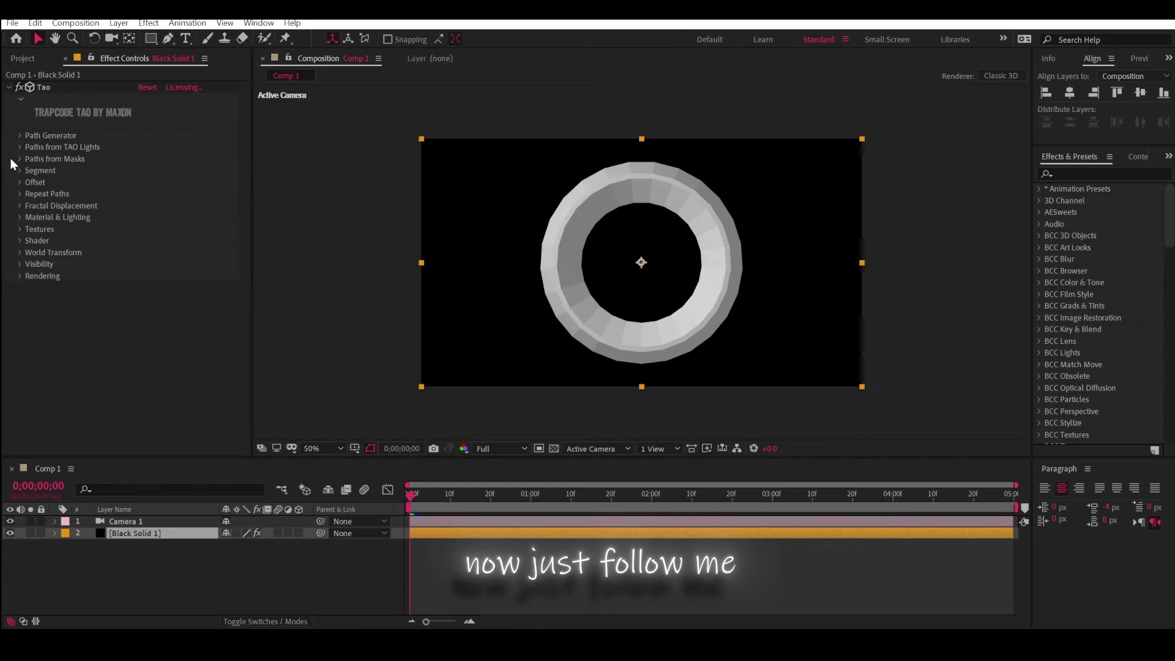
left_click(20, 136)
left_click_drag(142, 169, 210, 171)
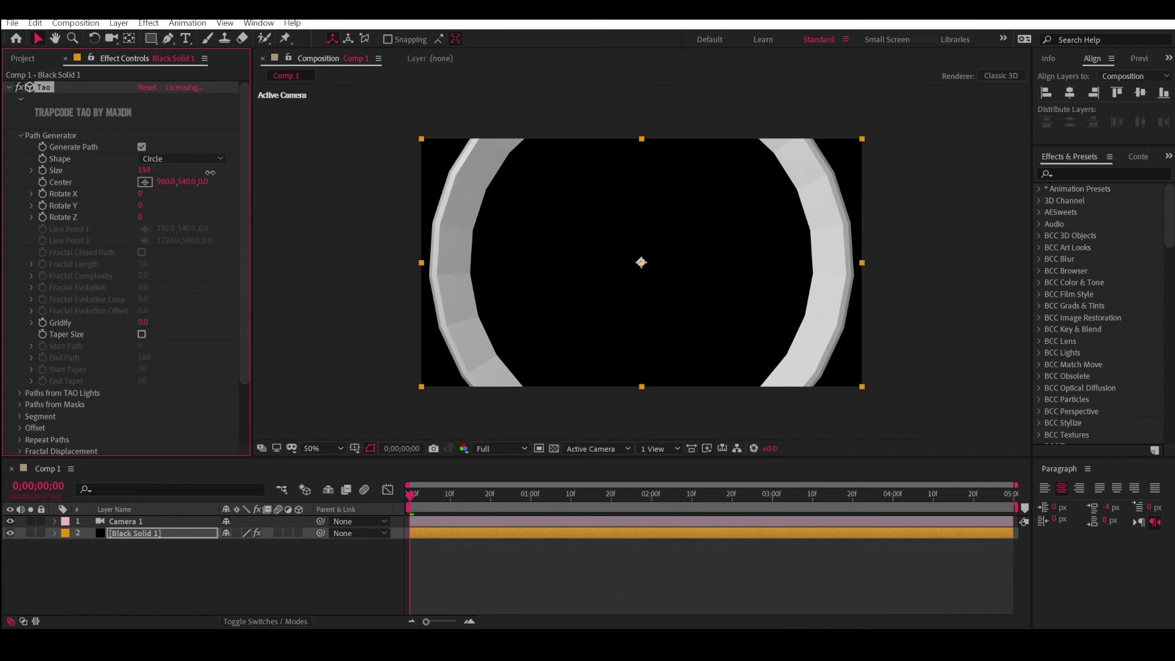
left_click_drag(141, 194, 230, 205)
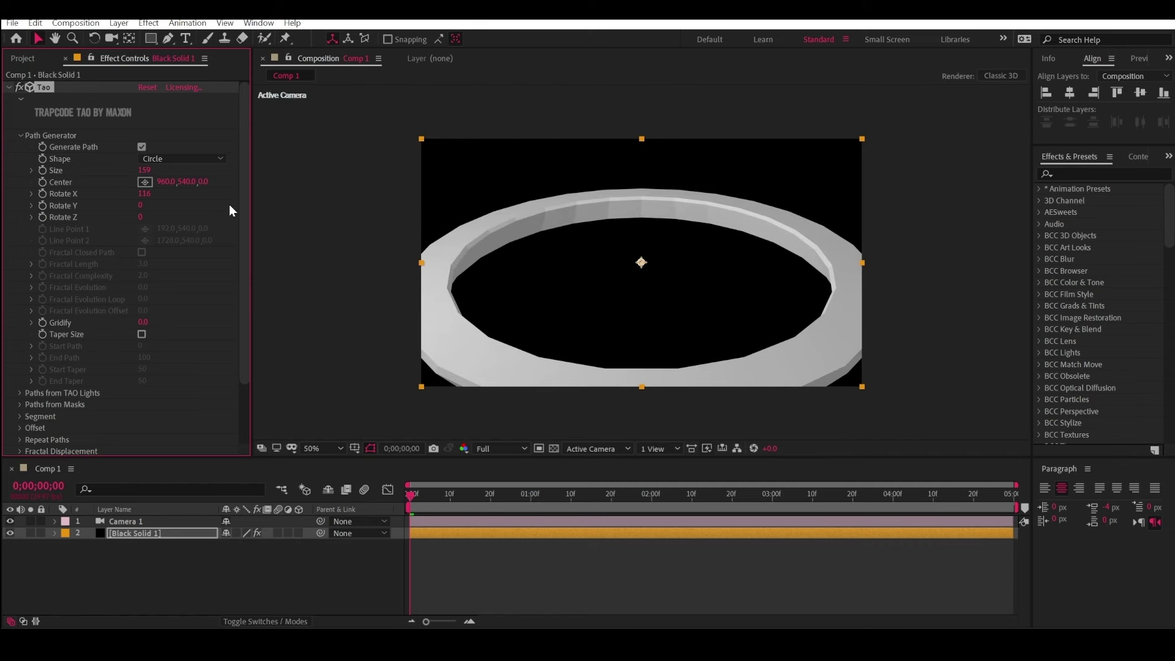
left_click_drag(143, 206, 207, 219)
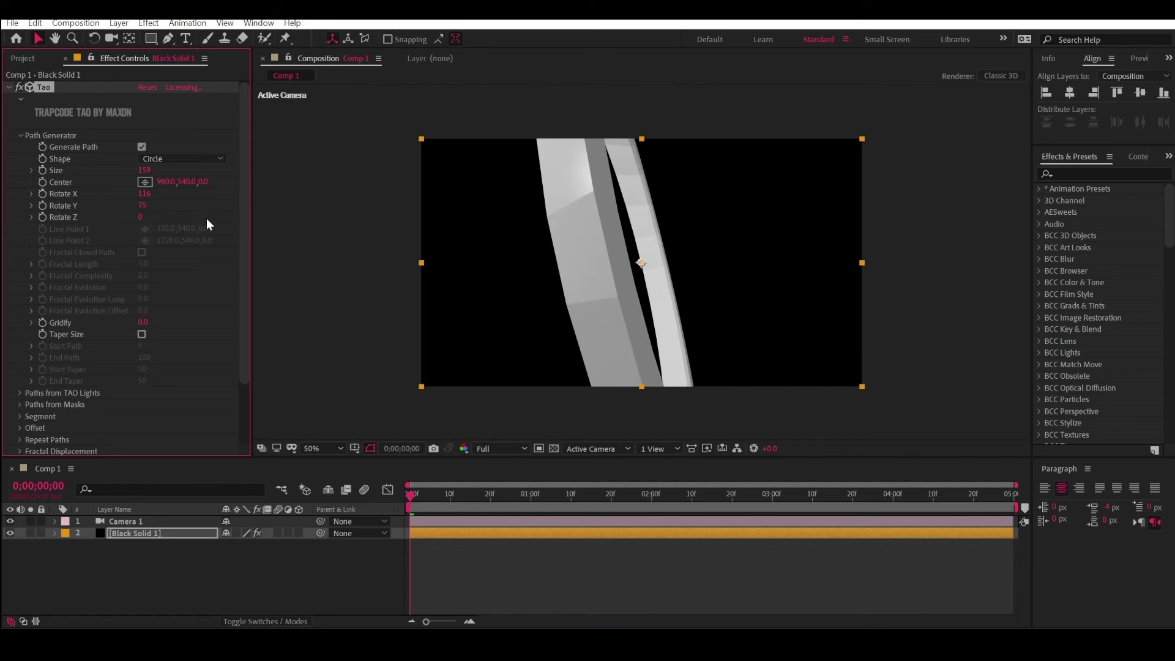
left_click_drag(183, 182, 390, 233)
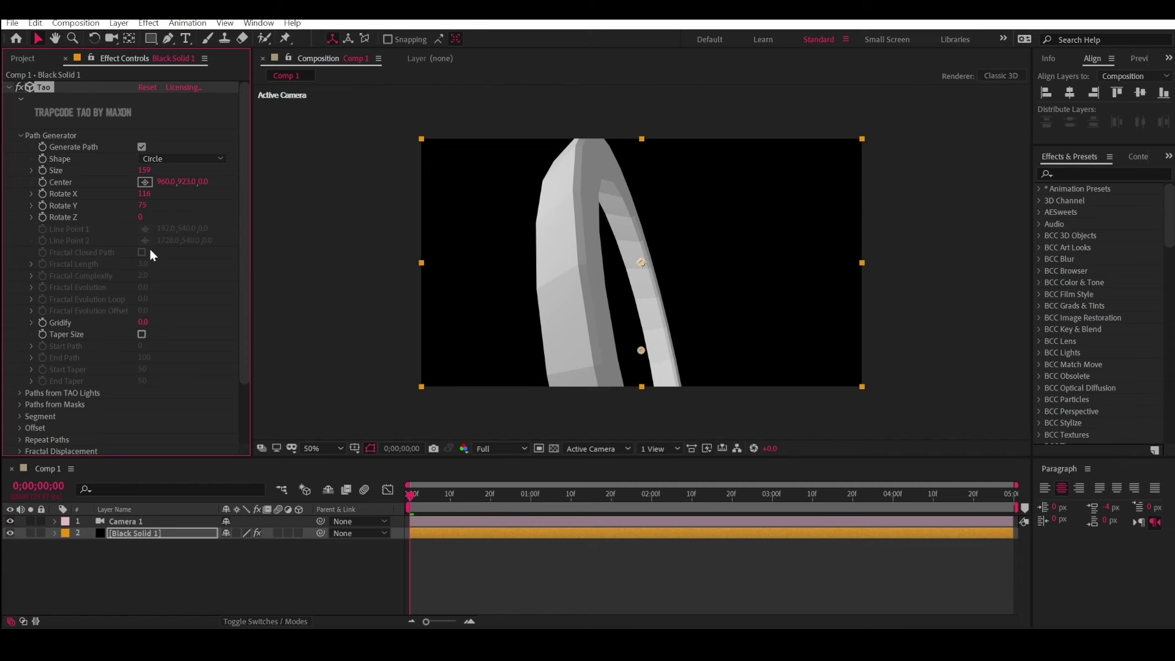
left_click(20, 136)
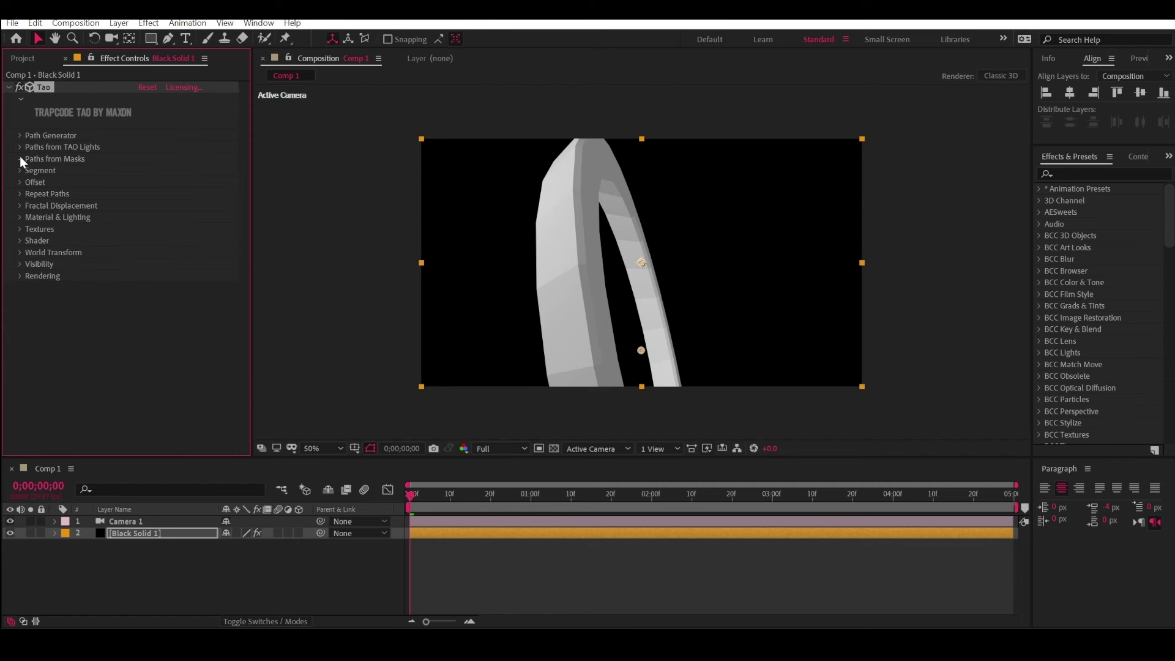
Set the Tao segment options to 105 segments, 4 sides and size 56
left_click(20, 170)
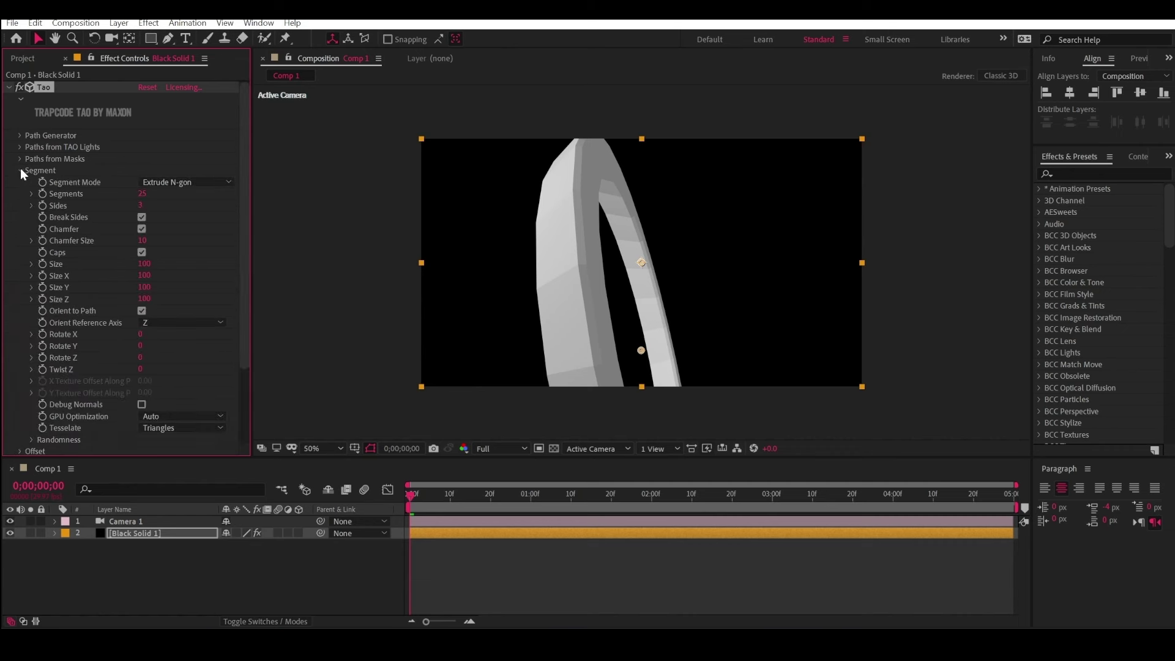
left_click_drag(142, 193, 202, 198)
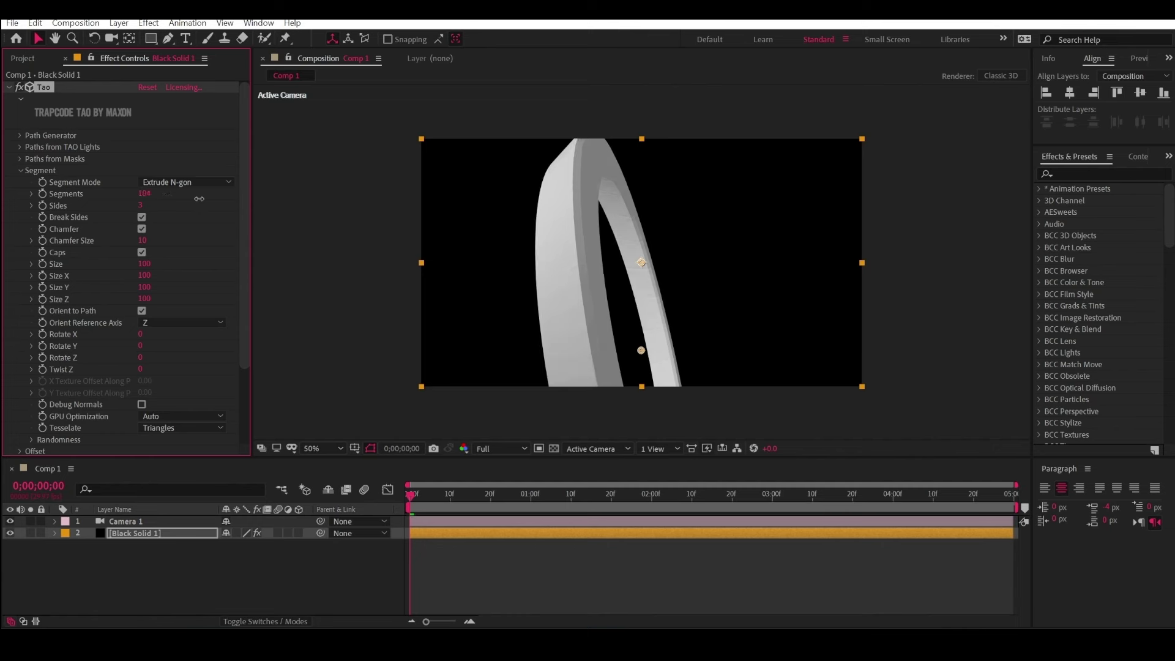
left_click_drag(141, 206, 147, 207)
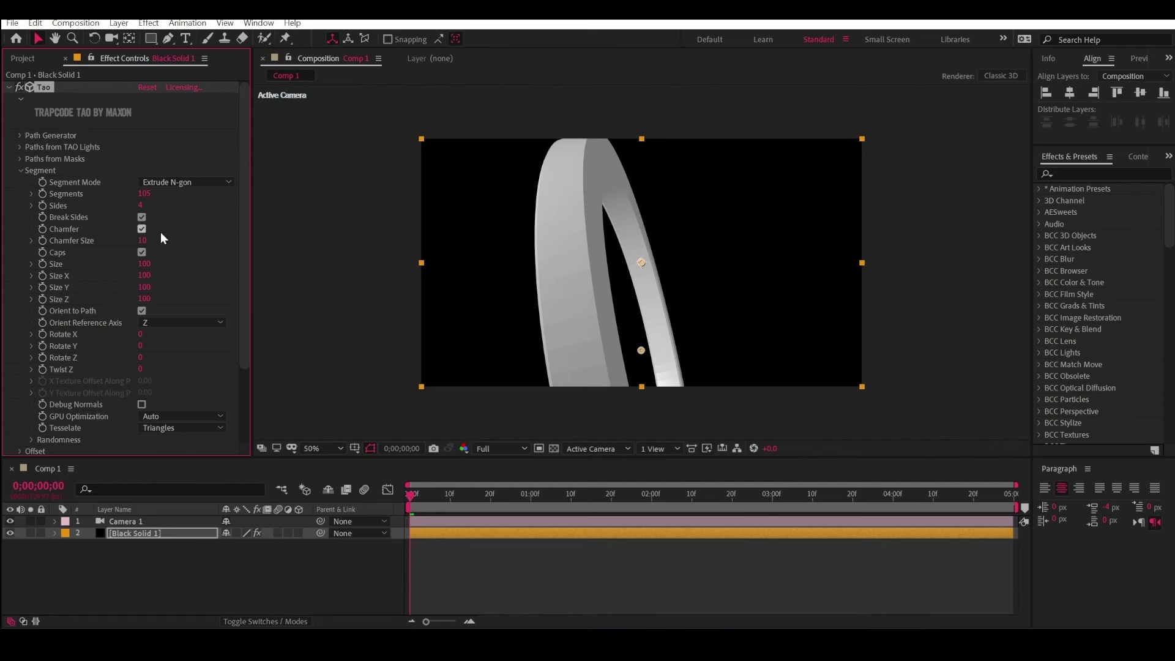
left_click_drag(145, 264, 114, 265)
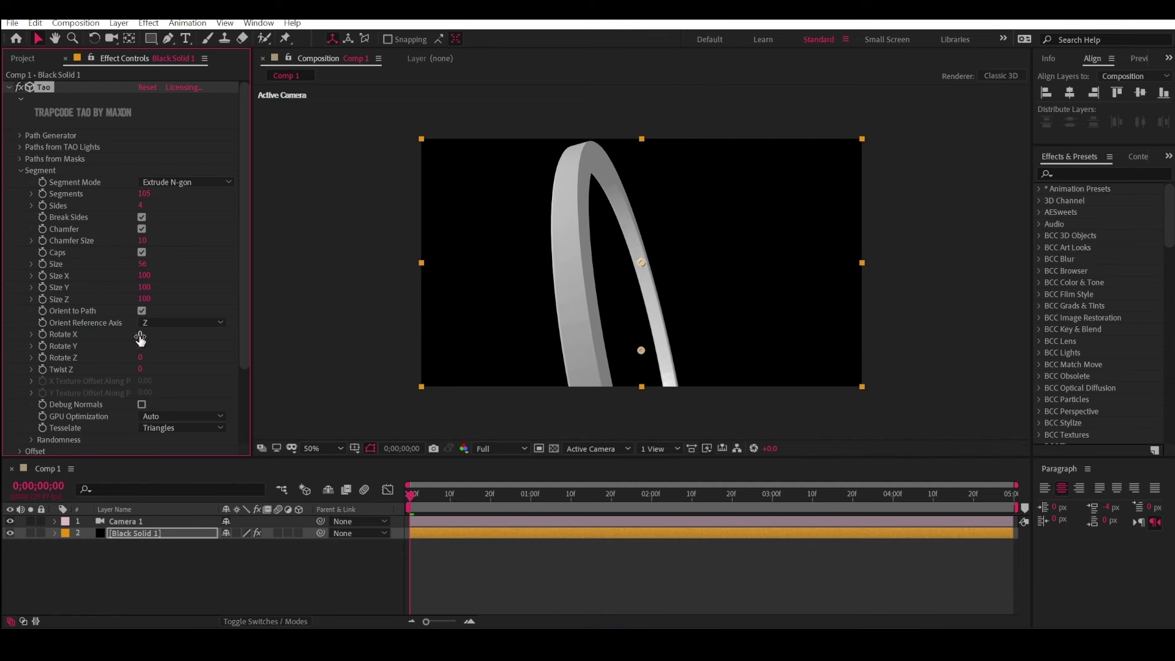
Set the segment rotation to X -48, Y 260 and Z 1, with a Z twist of 1741
mouse_move(140, 338)
left_mouse_down()
mouse_move(94, 336)
mouse_move(328, 350)
mouse_move(274, 361)
left_mouse_up()
left_click(795, 114)
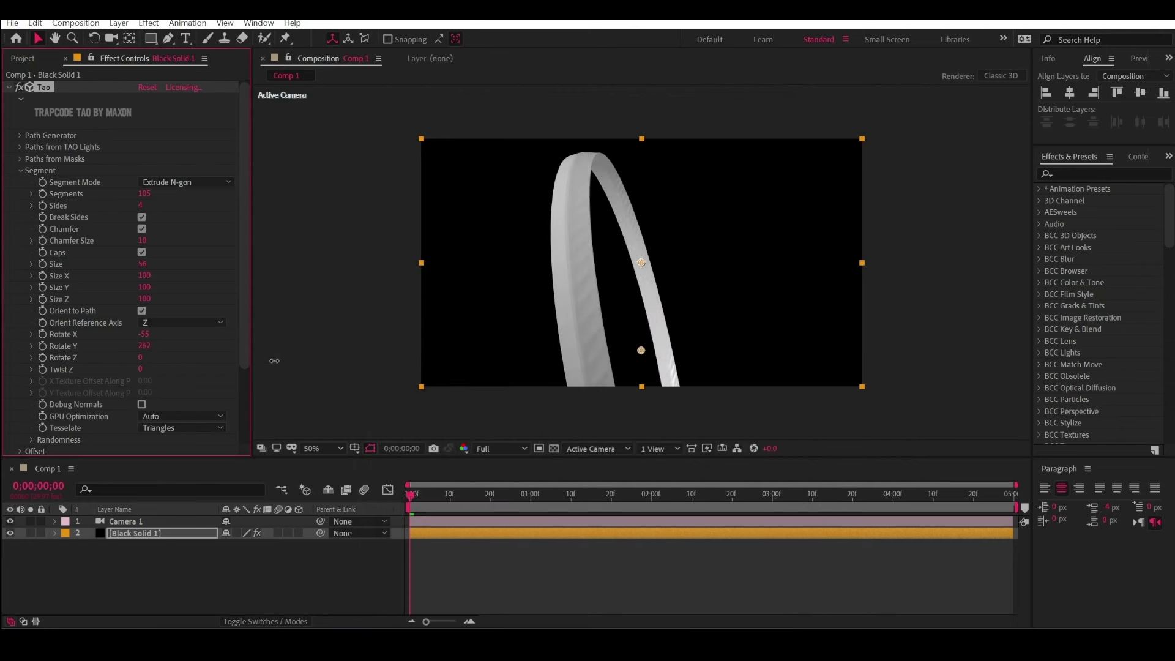
left_click_drag(141, 358, 144, 369)
left_click(141, 358)
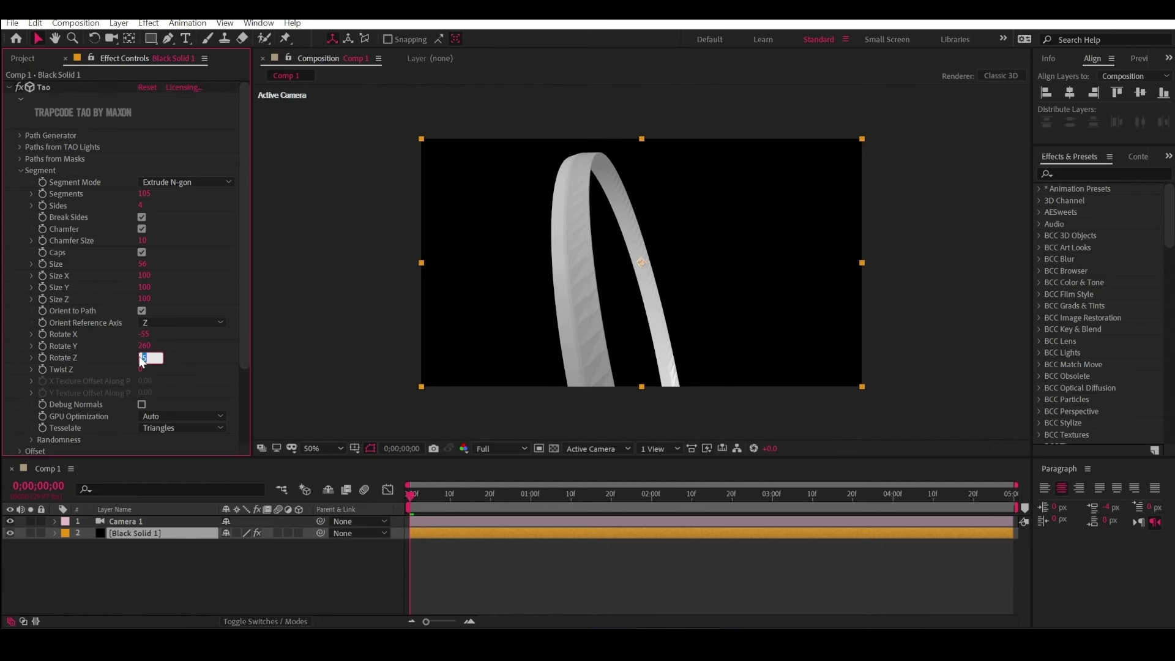
key("Return")
left_click_drag(140, 369, 649, 375)
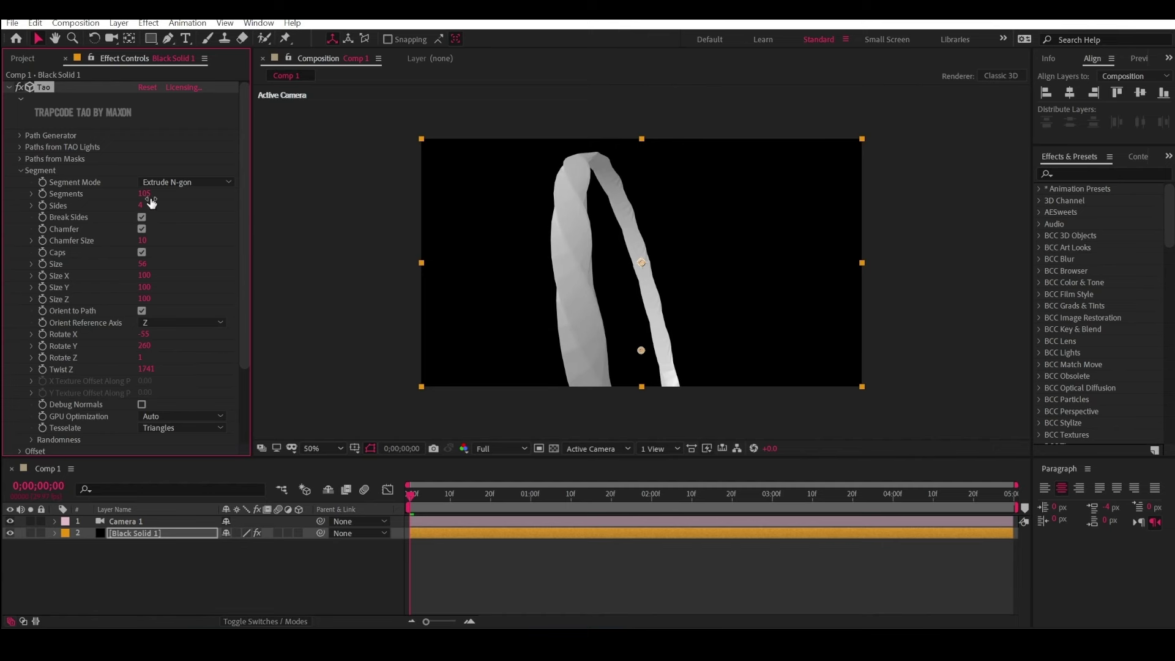
mouse_move(145, 334)
left_mouse_down()
mouse_move(183, 334)
mouse_move(165, 335)
left_mouse_up()
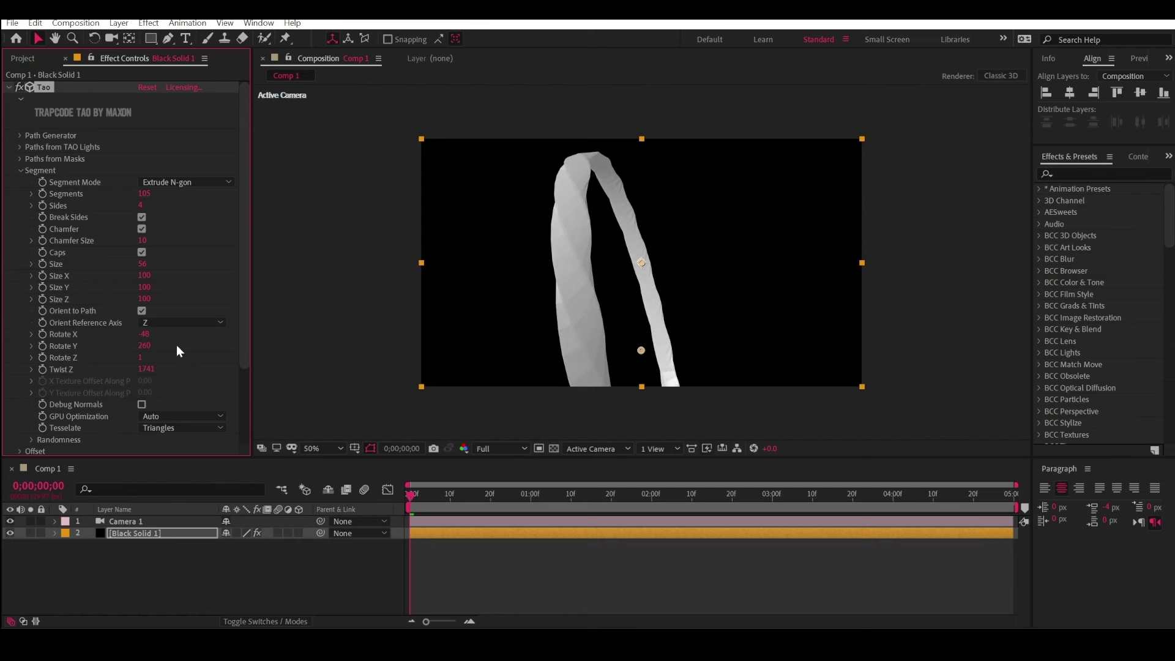
scroll(190, 372, "down", 3)
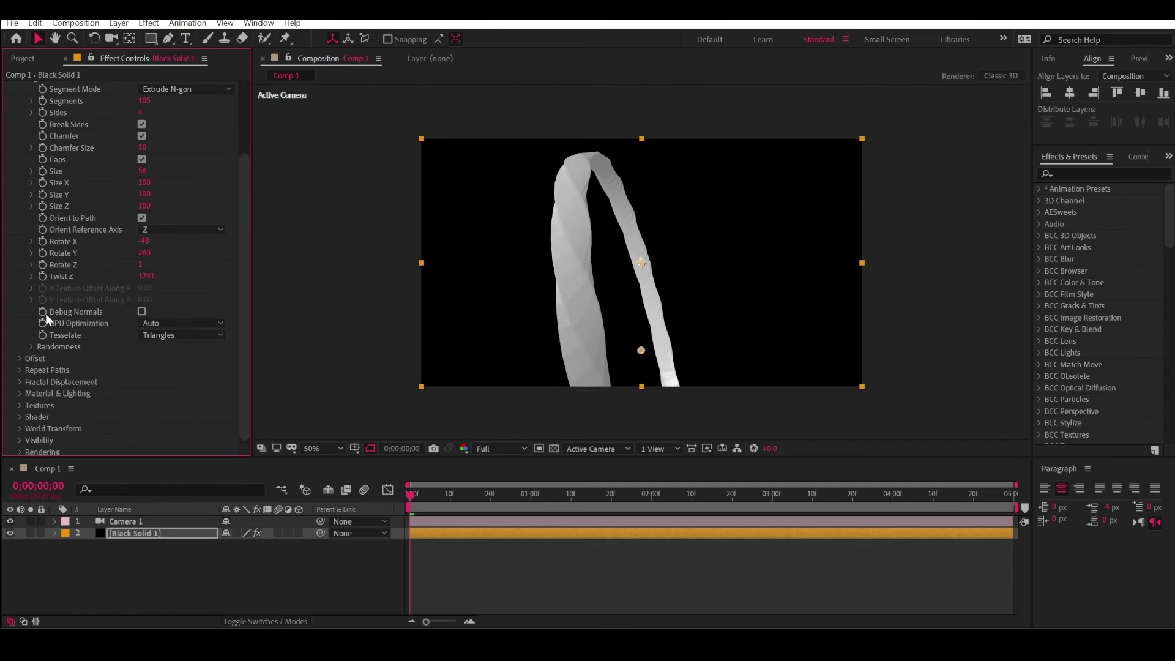
scroll(39, 321, "up", 3)
left_click(21, 171)
Set the first repeater to 17 repetitions without symmetric doubling, with world position Y 54 and Z -1
left_click(19, 182)
left_click(19, 182)
left_click(20, 193)
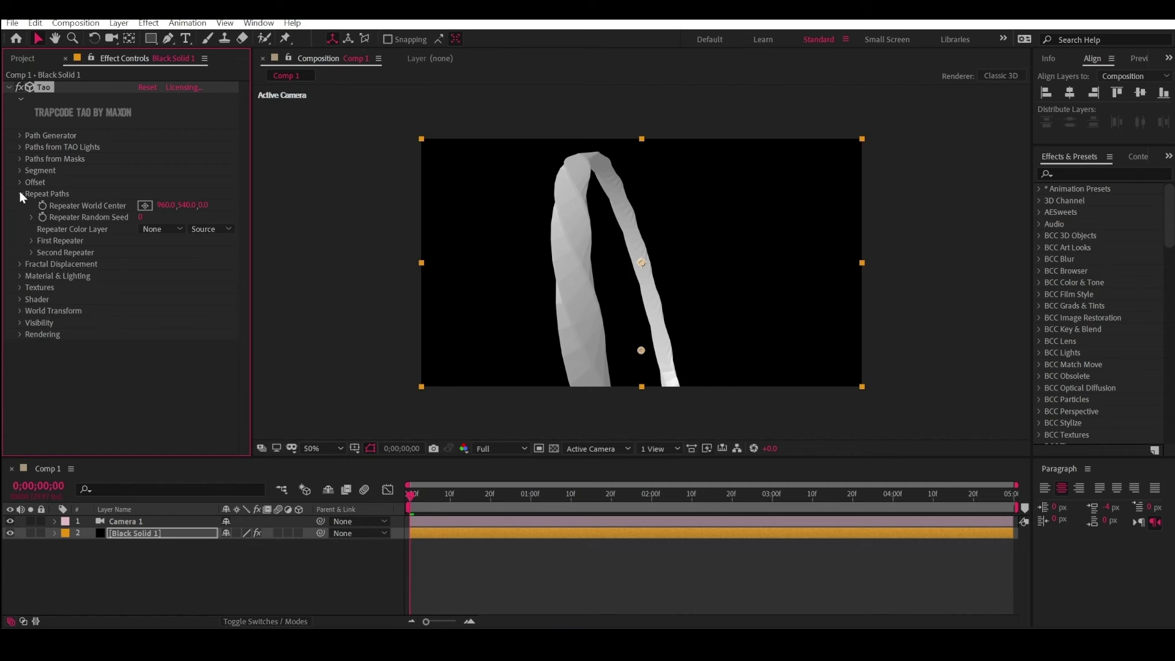
left_click(32, 241)
scroll(129, 187, "down", 2)
left_click_drag(140, 180, 245, 179)
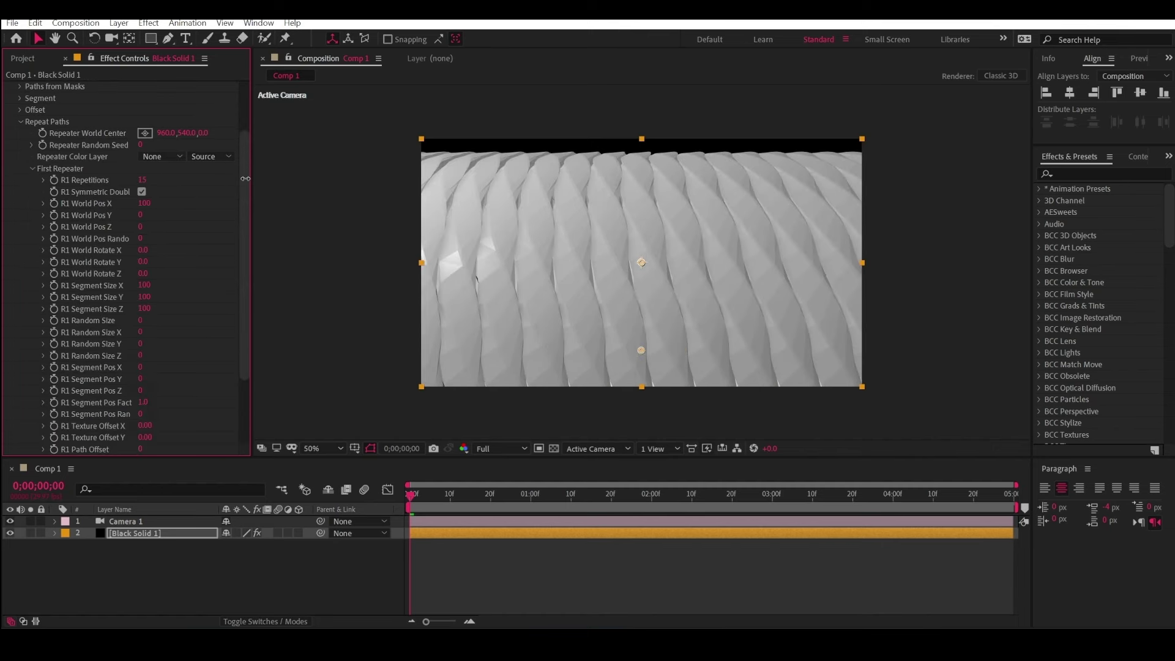
left_click(141, 191)
left_click_drag(144, 180, 147, 218)
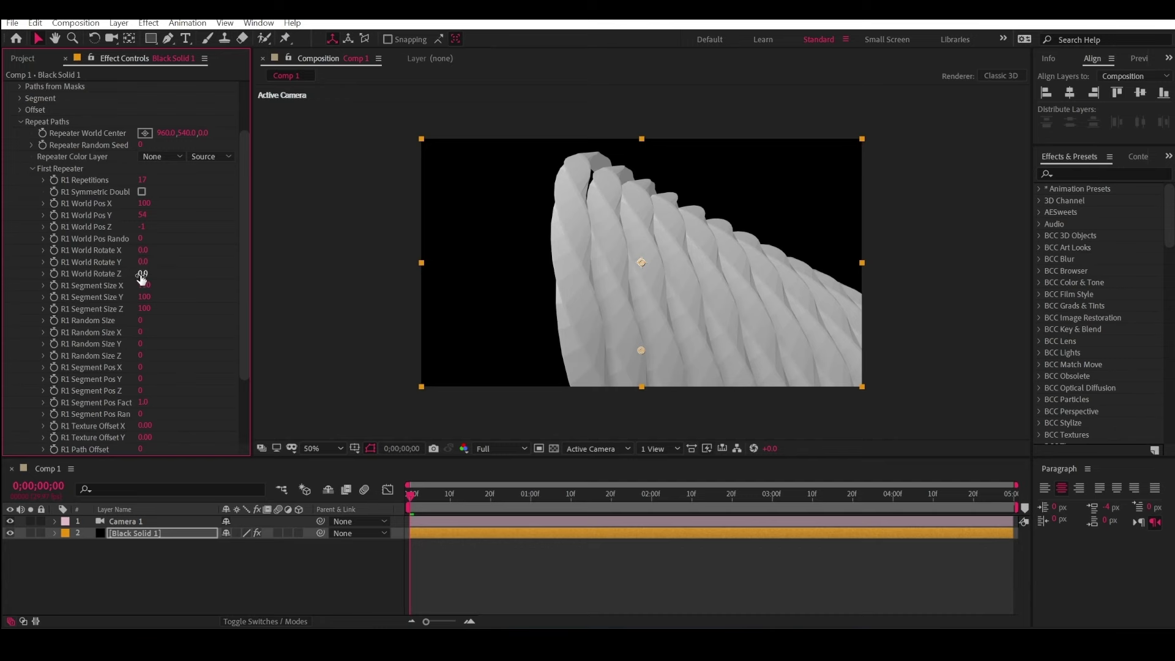
Set the first repeater's world rotation Z to -44 and reduce its Z segment size
left_click_drag(142, 278, 113, 277)
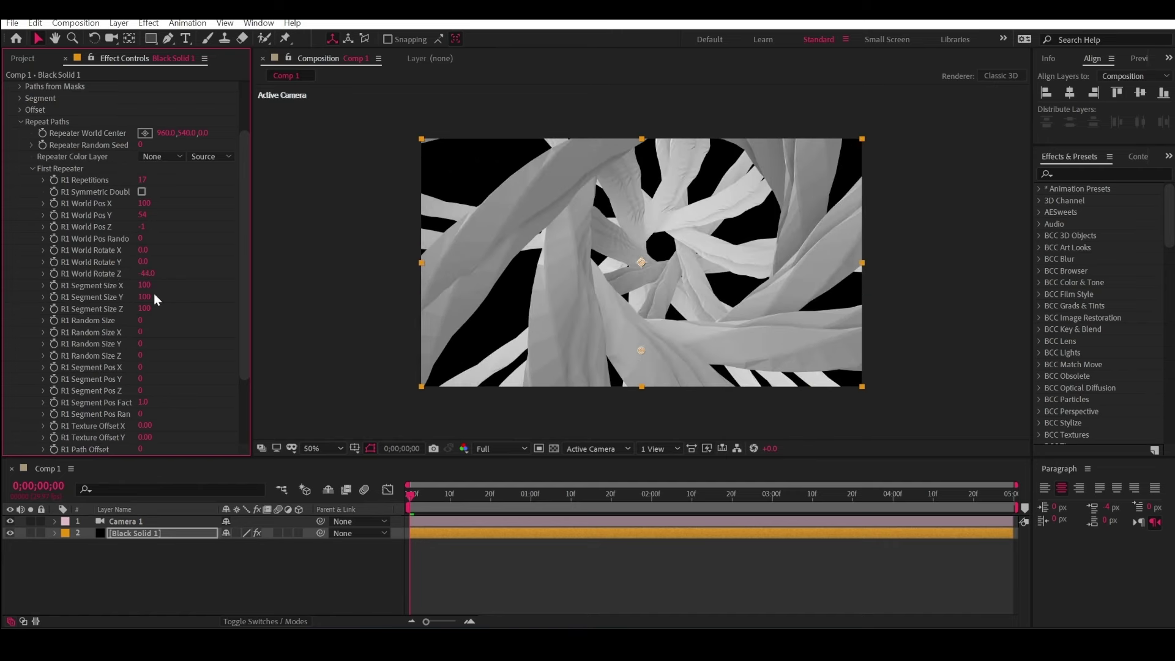
left_click_drag(147, 309, 129, 308)
left_click(33, 171)
Set the second repeater to 1 repetition without symmetric doubling, with world position Y 0
left_click(29, 256)
left_click_drag(141, 180, 143, 180)
left_click(142, 192)
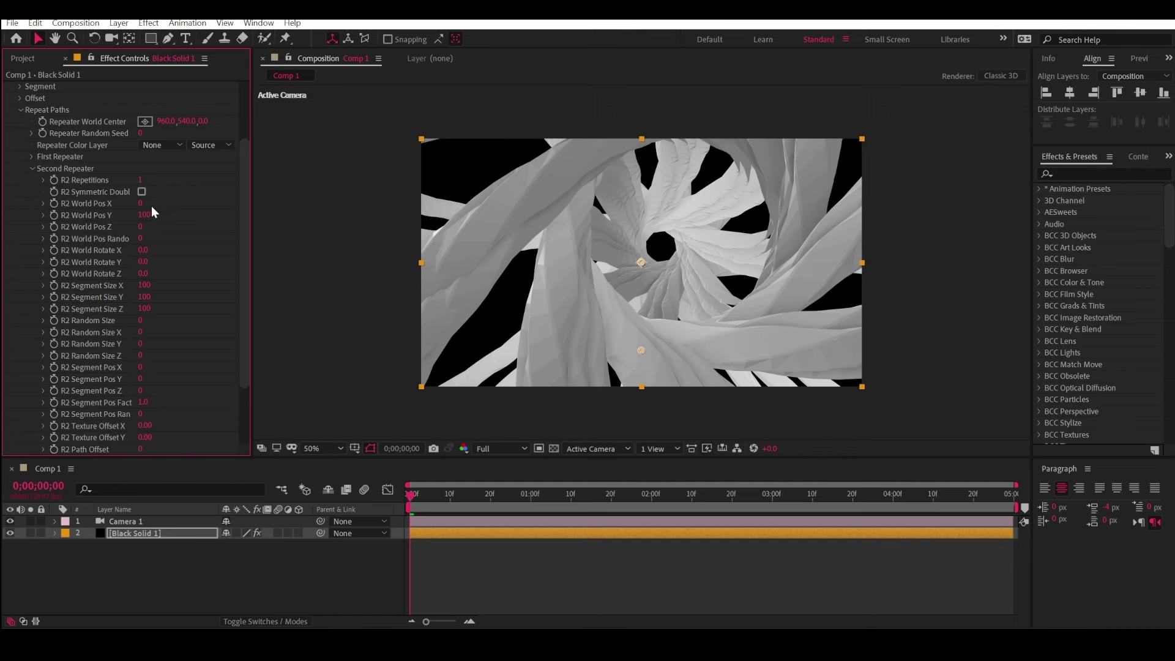
left_click_drag(144, 215, 124, 216)
left_click(146, 214)
type("0")
key("Return")
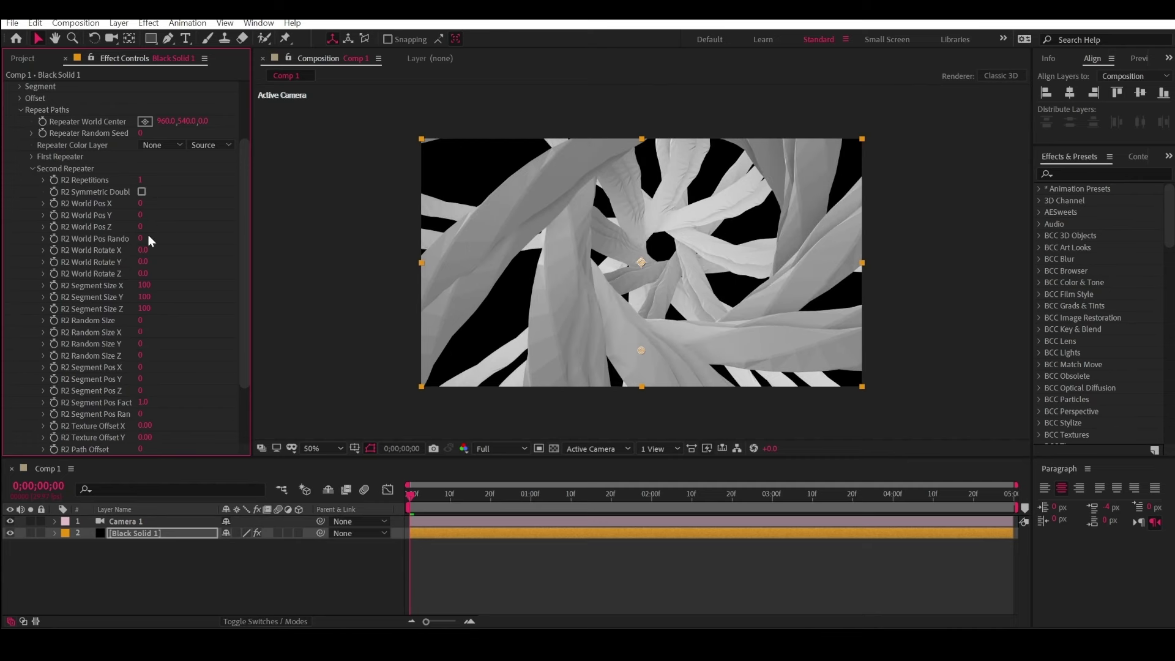
Set the second repeater's world rotation to Y 40 and Z 1, with a world position randomness of 2
left_click_drag(144, 263, 172, 266)
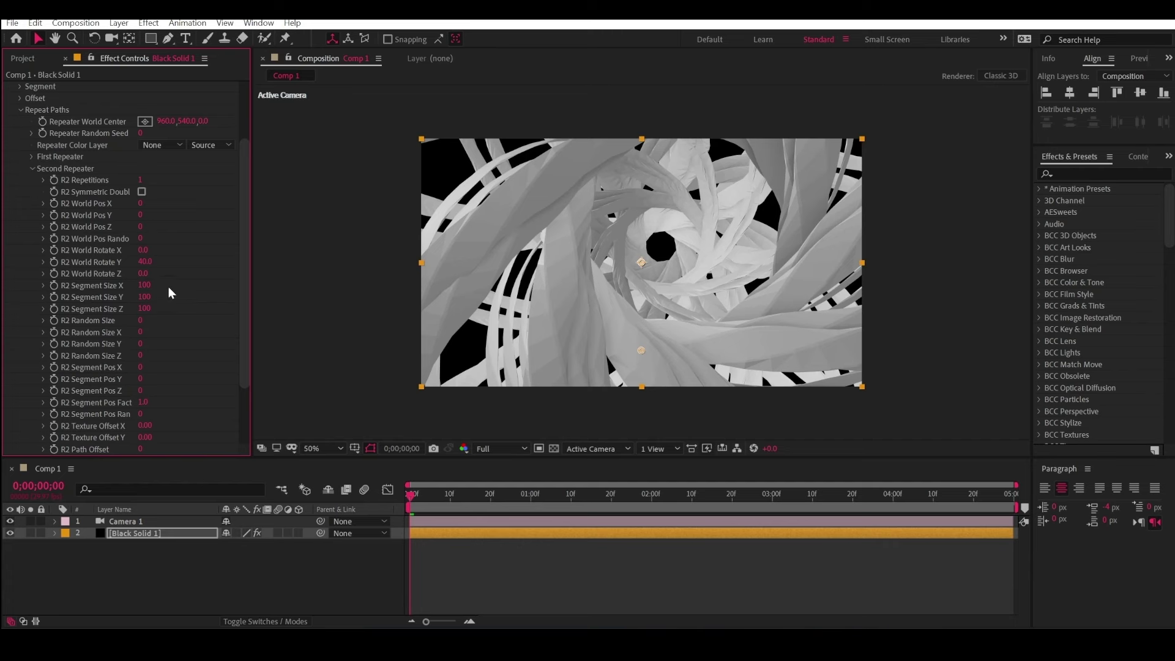
left_click_drag(143, 273, 145, 241)
scroll(148, 337, "down", 3)
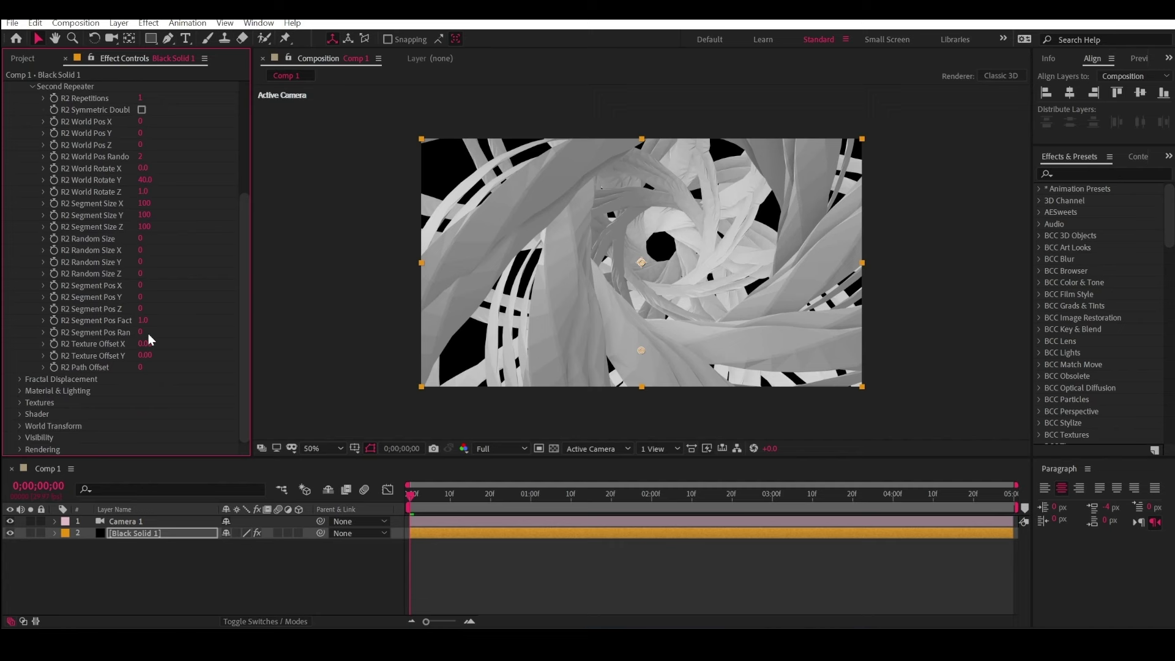
scroll(37, 241, "up", 5)
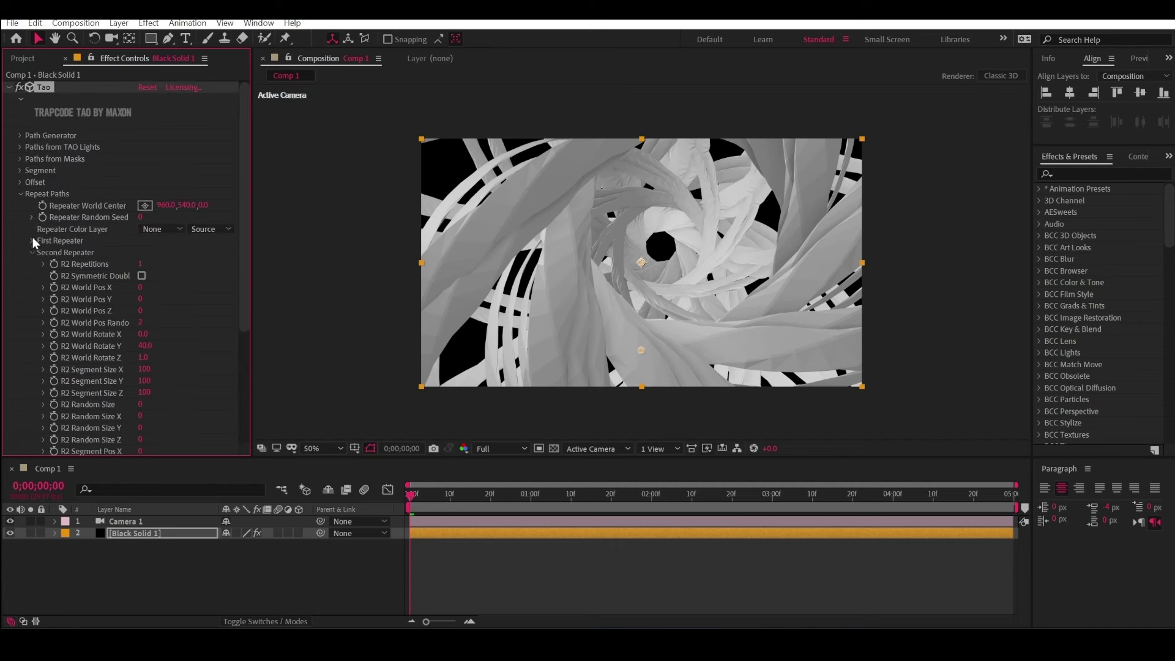
left_click(18, 193)
Increase the octave scale of the Tao fractal displacement
left_click(22, 206)
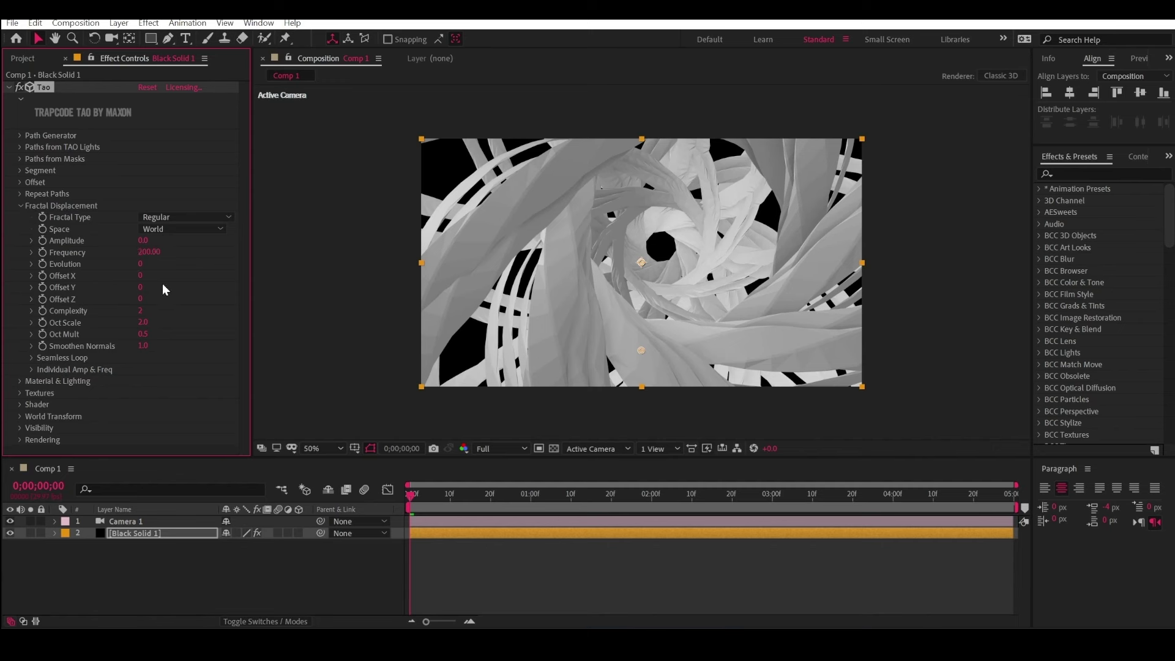
left_click_drag(147, 323, 158, 325)
left_click(21, 206)
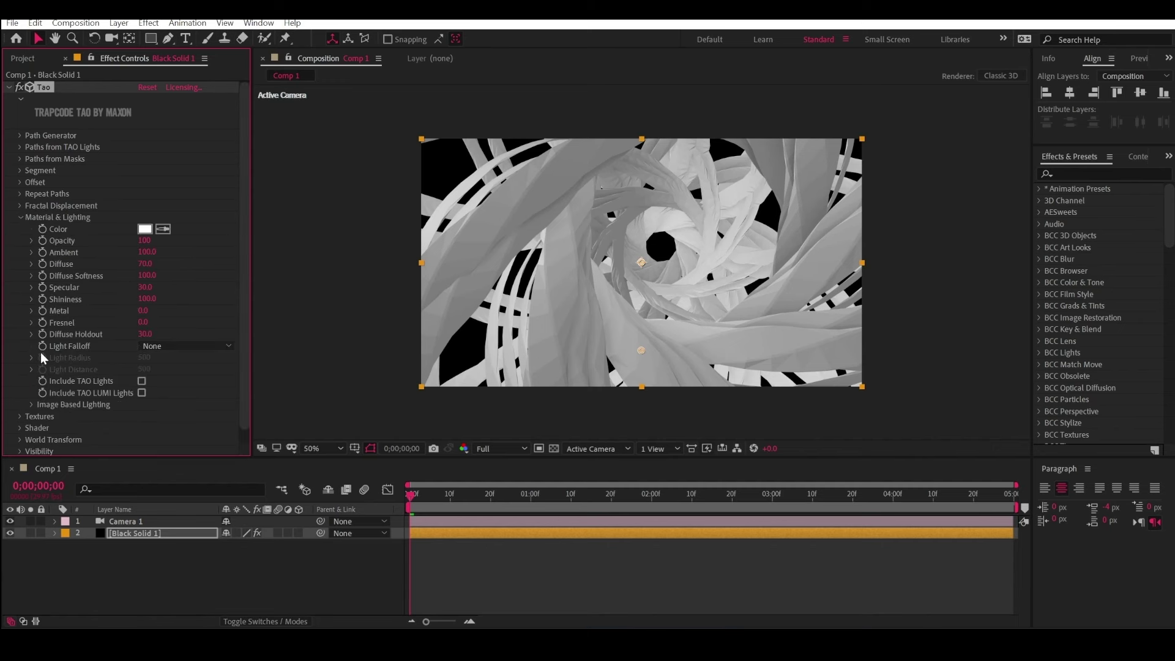
Try Industrial Room as the built-in environment of the image-based lighting and switch it to Dark Industrial
scroll(31, 409, "down", 2)
left_click(188, 297)
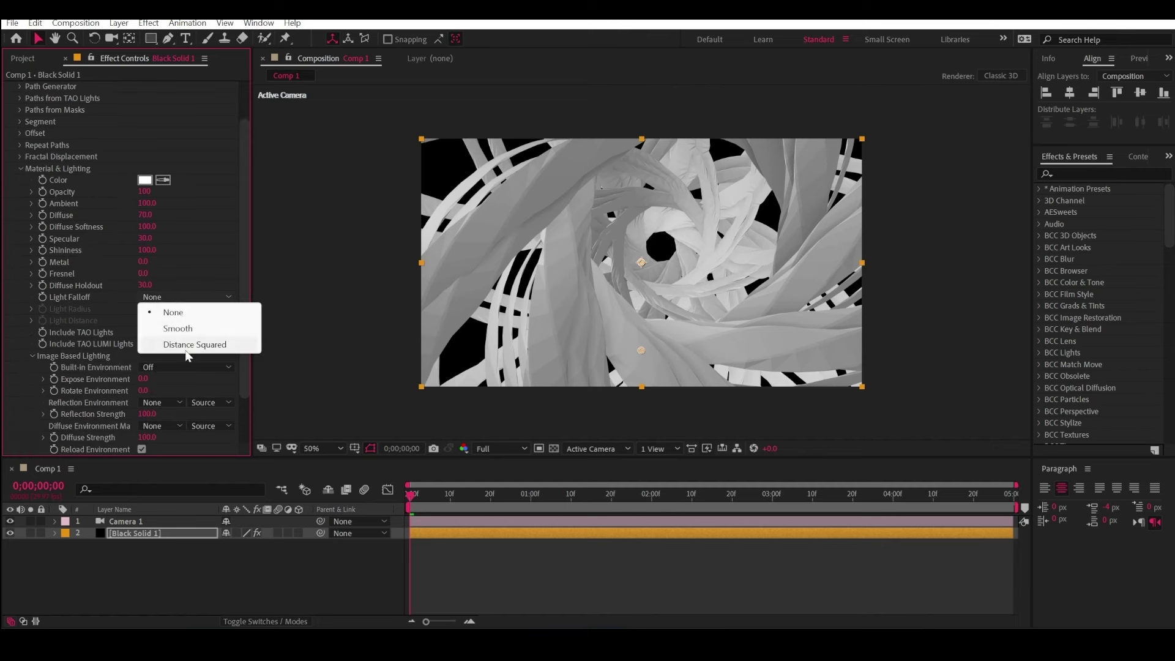
left_click(149, 374)
scroll(153, 343, "down", 2)
left_click(154, 309)
left_click(191, 437)
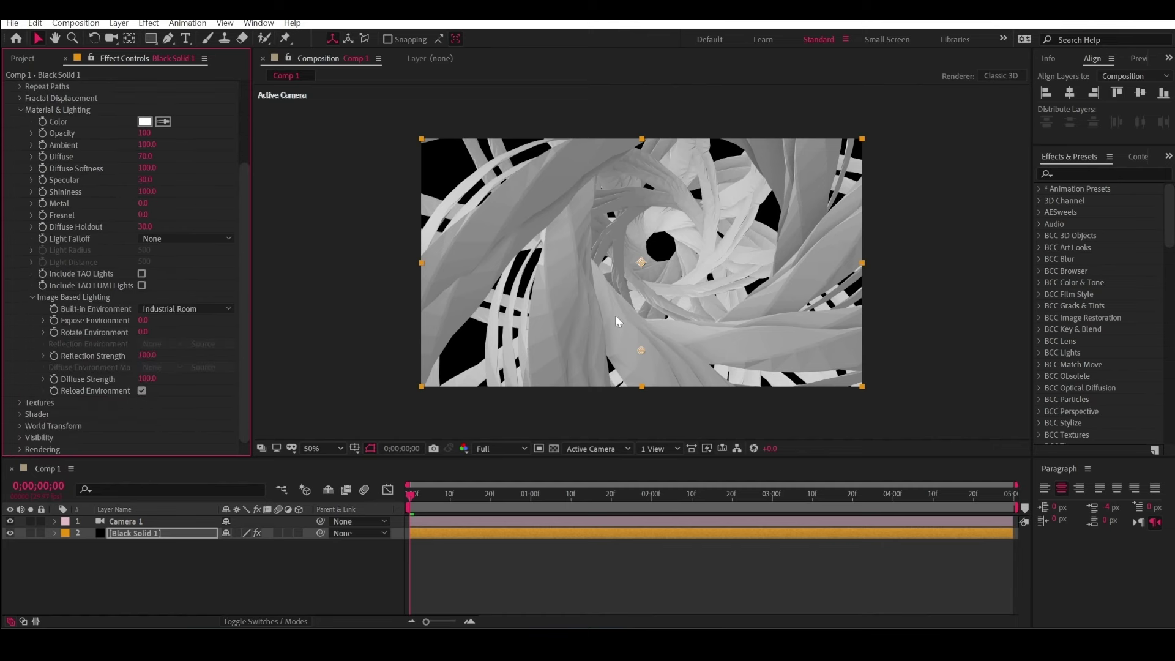
left_click(183, 309)
key("Escape")
scroll(632, 301, "up", 1)
scroll(632, 302, "down", 1)
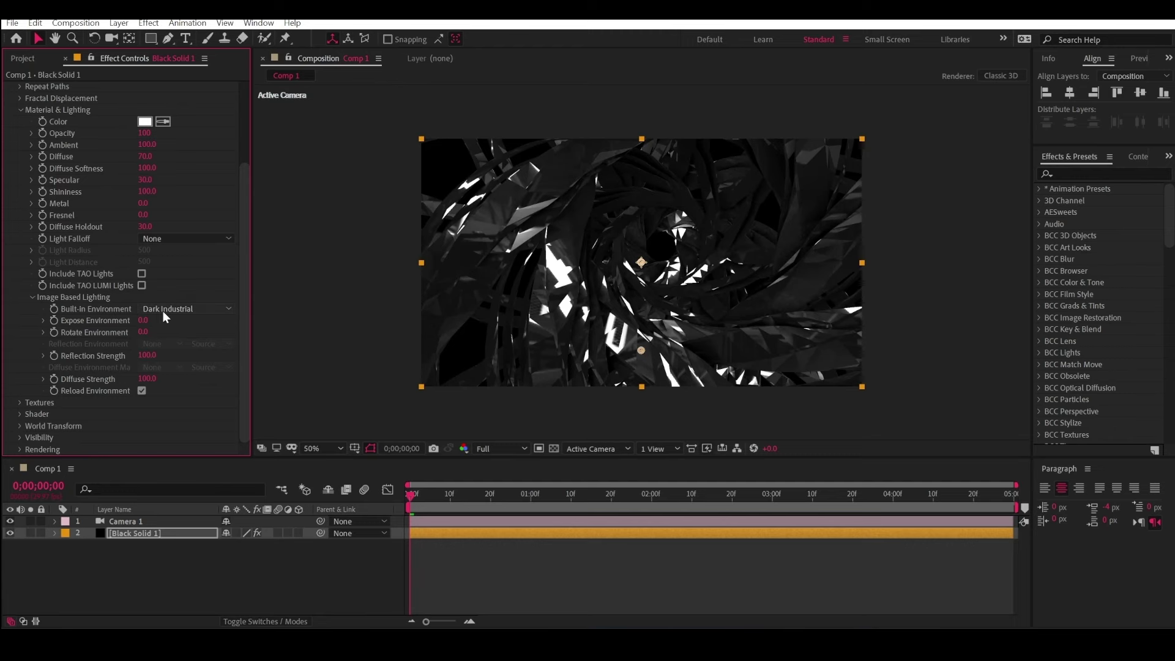
key("ctrl+shift+y")
left_click(285, 467)
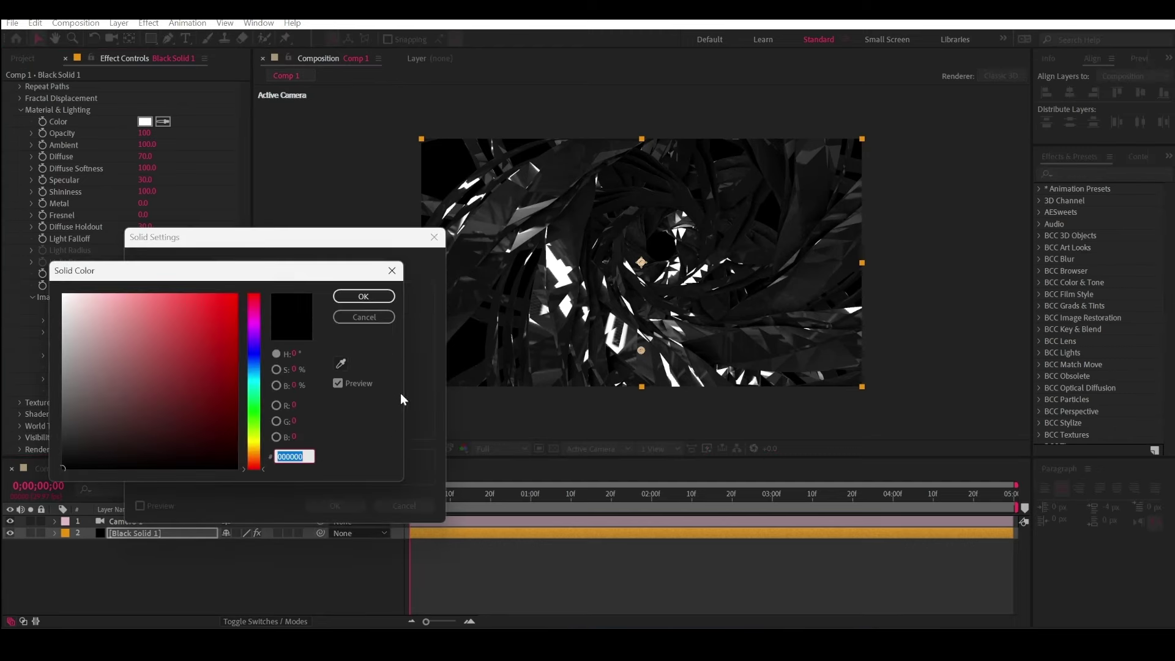
key("Return")
left_click(434, 238)
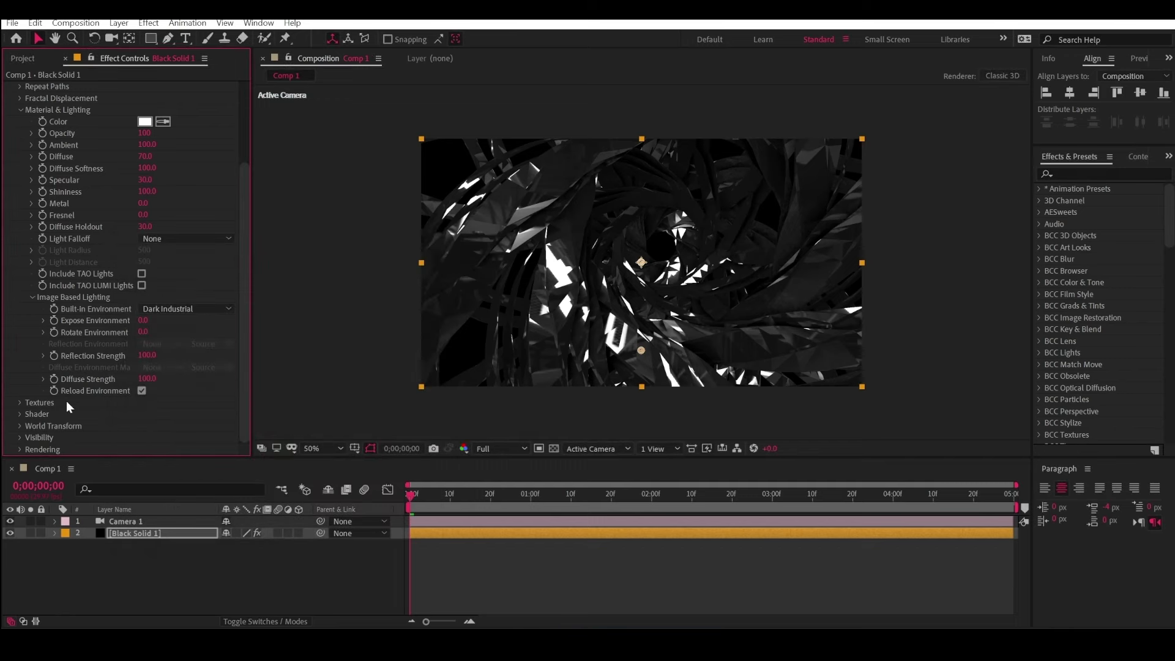
Set the Second Pass of the Tao shader to Wireframe
left_click(20, 402)
scroll(99, 362, "down", 4)
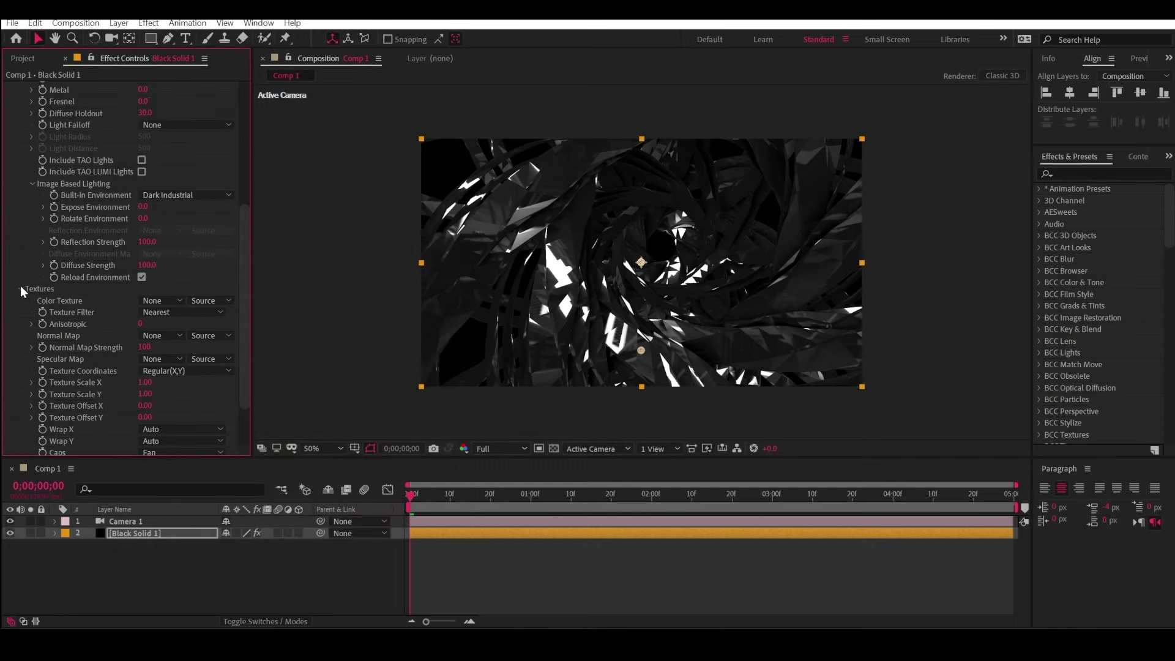
left_click(18, 286)
left_click(20, 410)
scroll(37, 392, "down", 2)
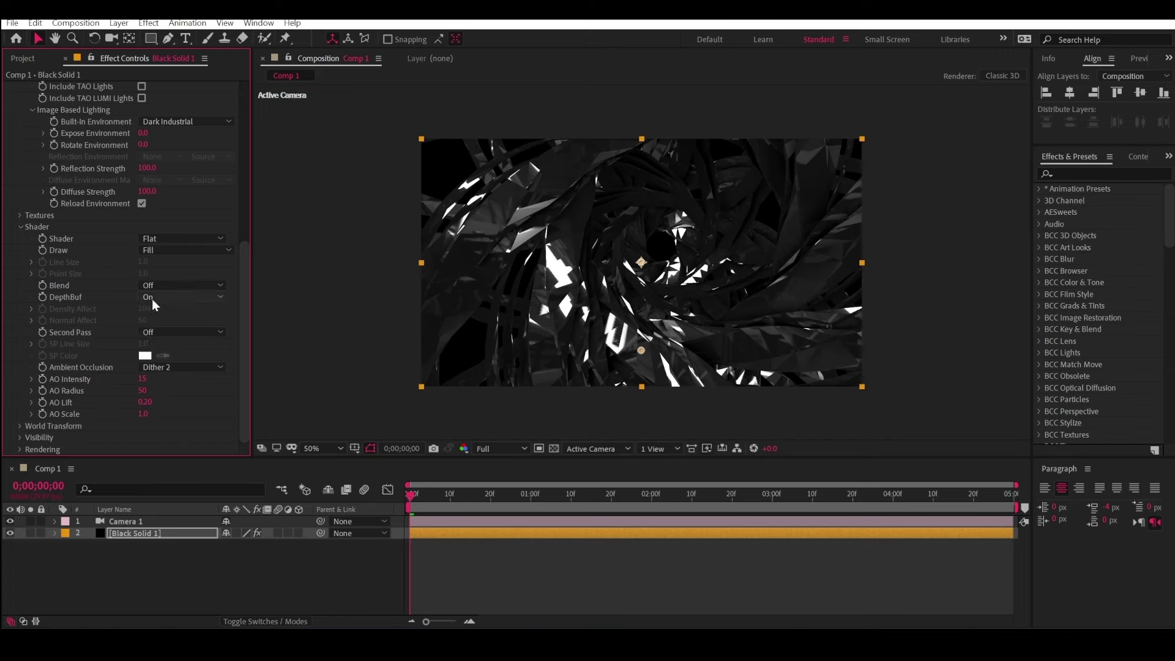
left_click(180, 332)
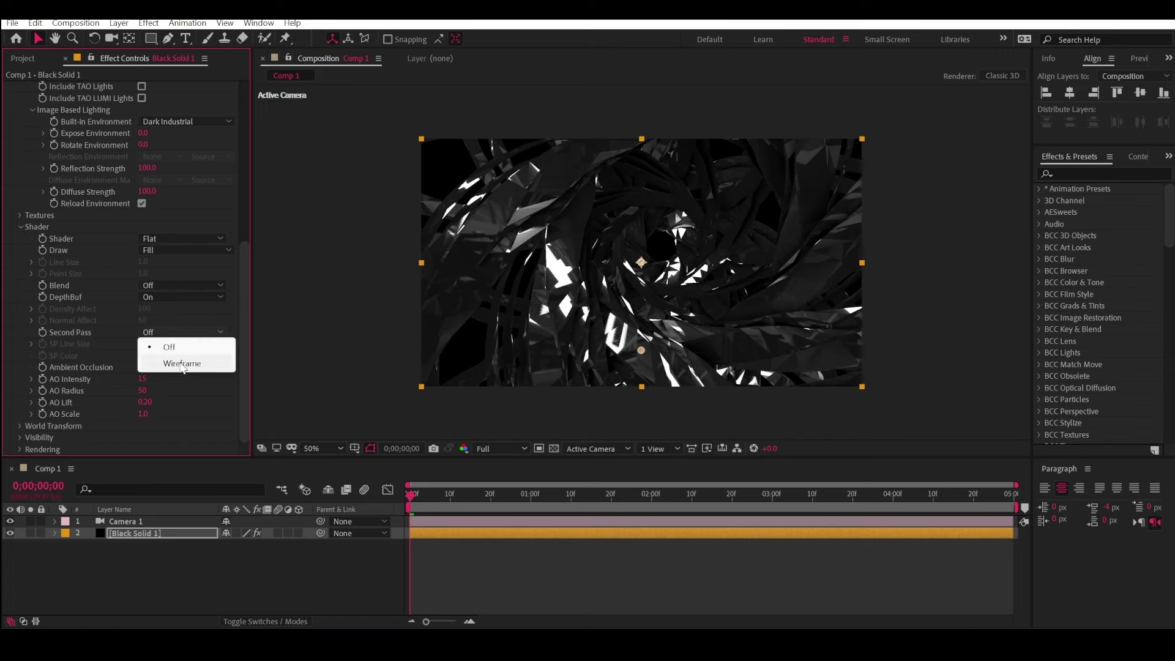
left_click(182, 363)
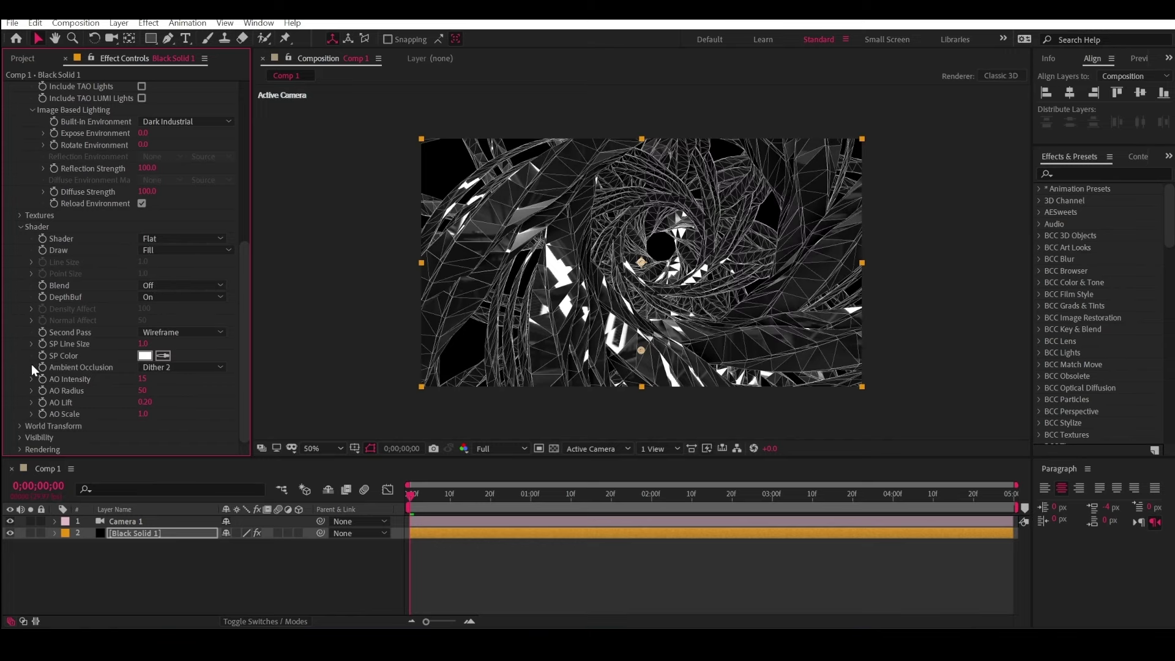
Adjust the world transform of the Tao geometry to change how the twisted structure is framed
left_click(20, 426)
scroll(20, 423, "down", 2)
left_click_drag(156, 392, 201, 422)
scroll(244, 158, "up", 12)
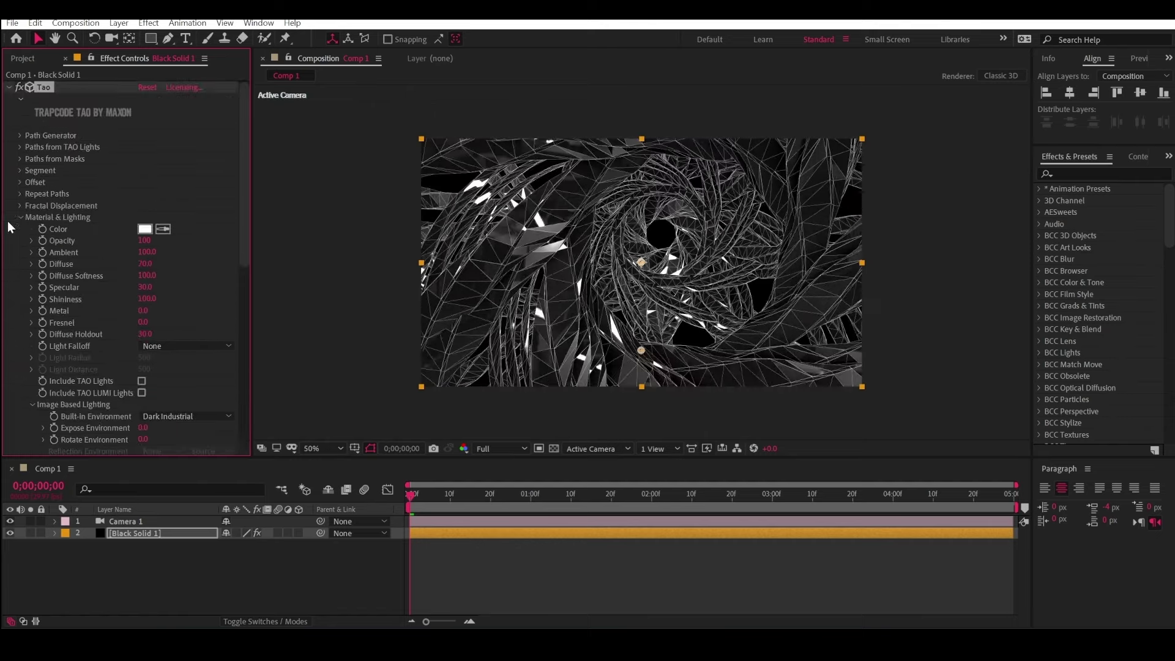
Adjust the Tao fractal displacement to refine the deformation of the paths
left_click(21, 206)
left_click_drag(146, 241, 204, 276)
left_click(21, 206)
Set the first repeater's world position X to 94
left_click(20, 194)
scroll(112, 207, "down", 3)
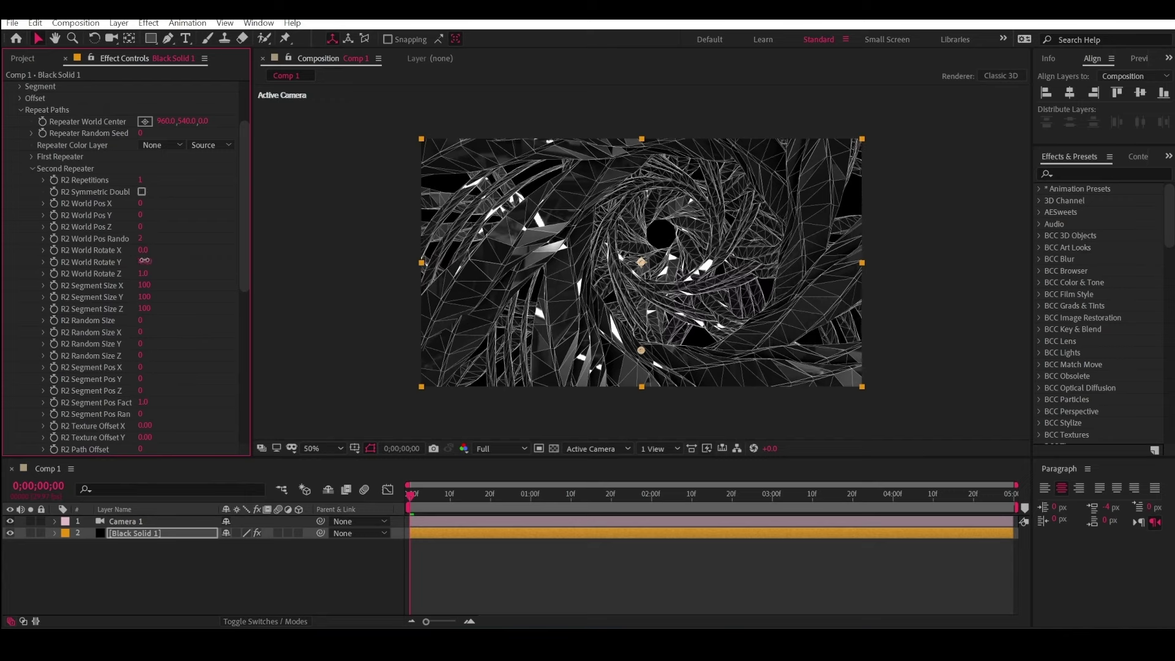
left_click(31, 158)
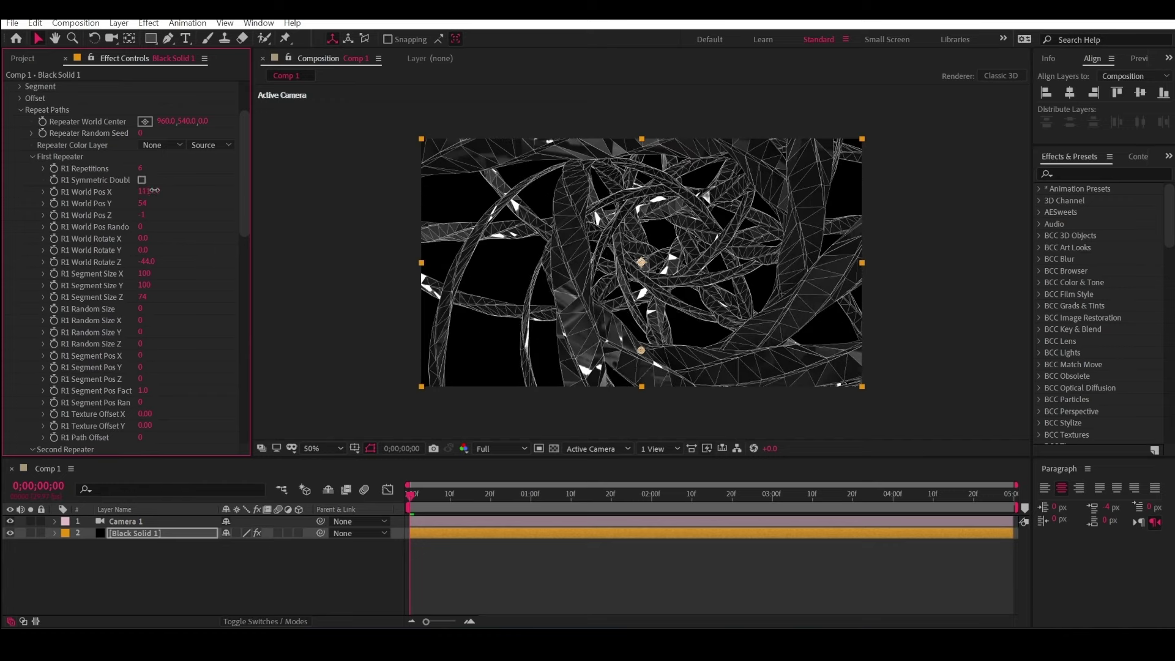
left_click_drag(153, 190, 142, 191)
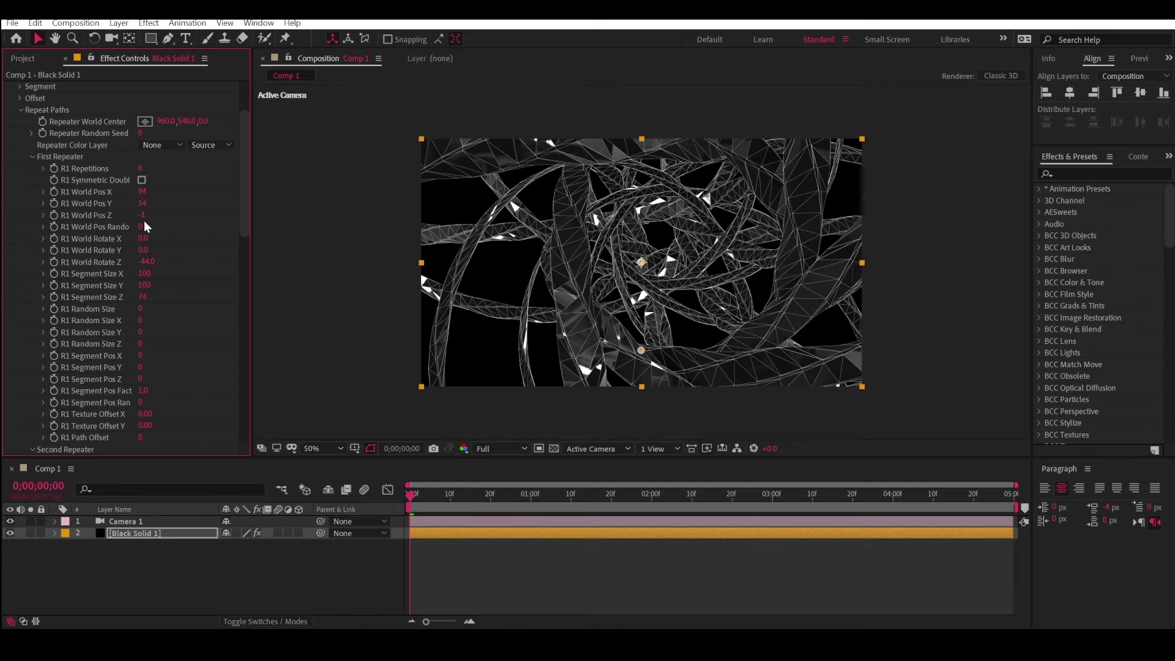
Try a different world rotation Y and random segment sizes on the first repeater
mouse_move(142, 250)
left_mouse_down()
mouse_move(161, 252)
mouse_move(142, 251)
left_mouse_up()
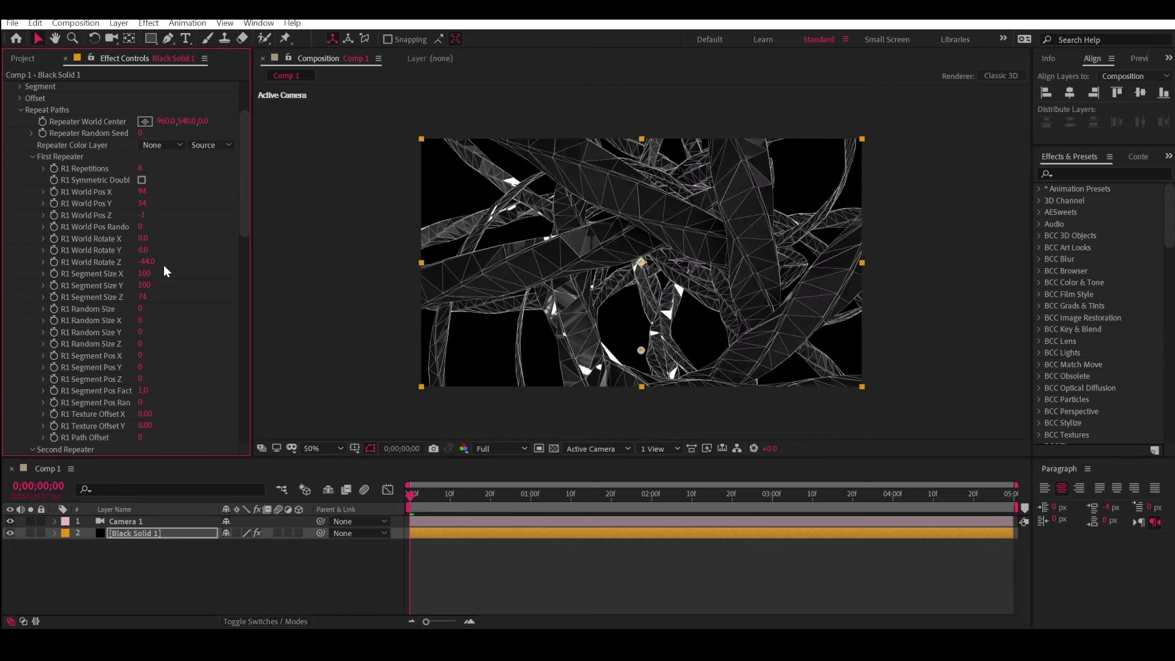
left_click_drag(143, 309, 321, 320)
left_click_drag(141, 333, 106, 335)
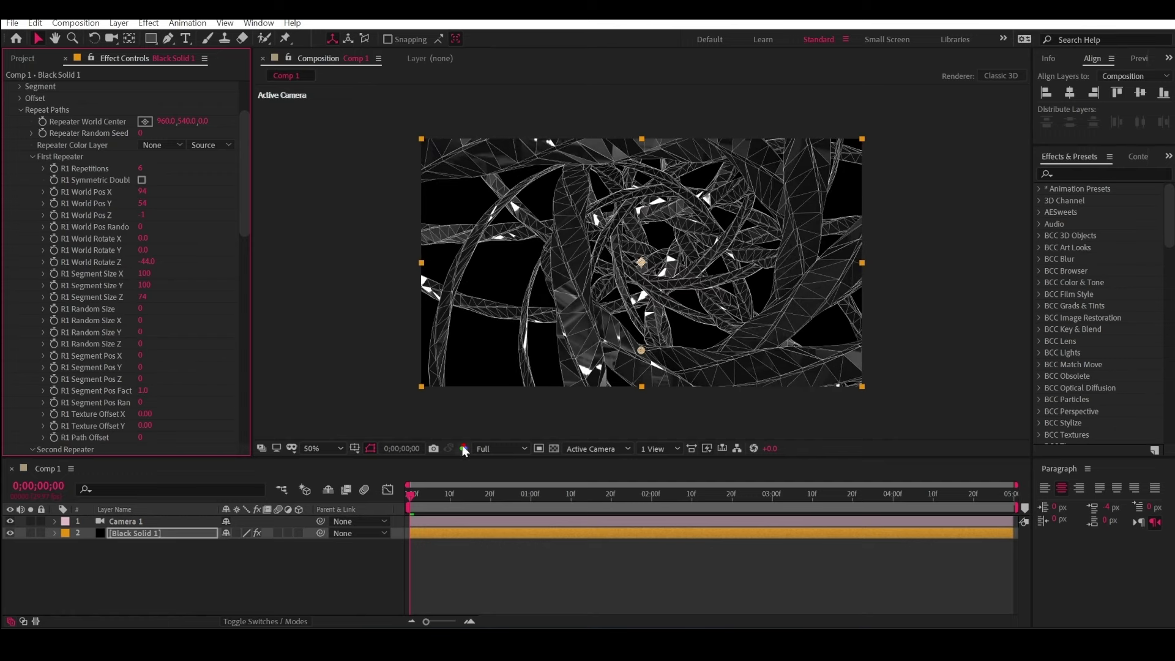
Try 3 sides for the Tao segments and undo it, and set their chamfer size to 100 and Size X to 121
scroll(133, 319, "down", 10)
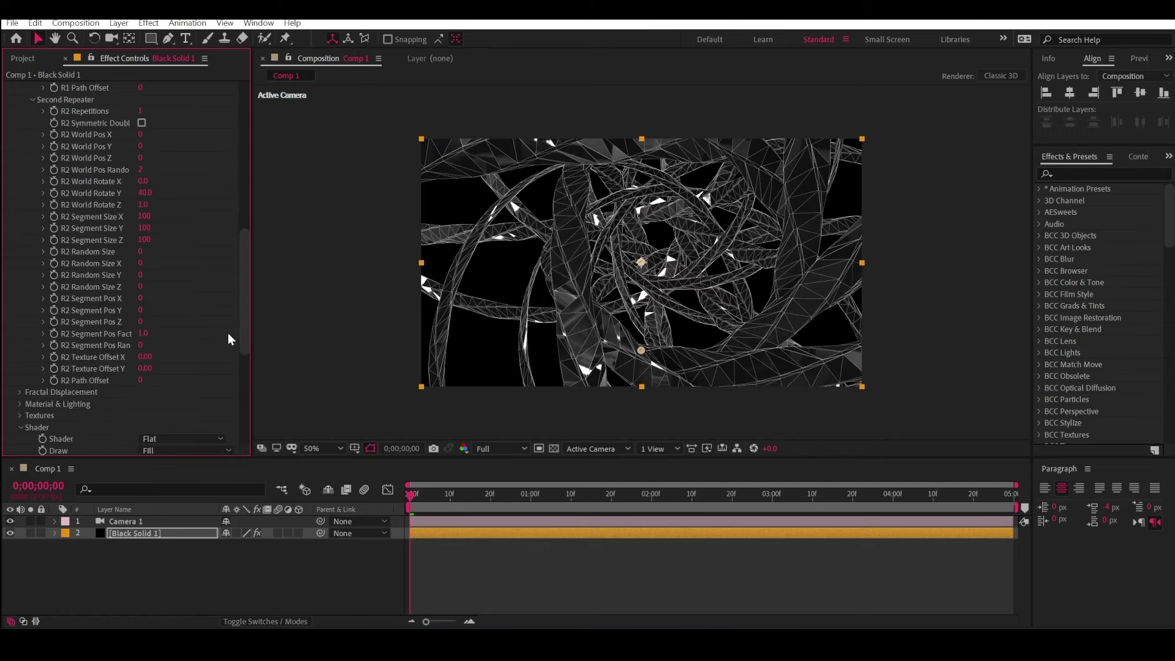
left_click_drag(240, 295, 130, 146)
left_click(21, 170)
mouse_move(144, 194)
left_mouse_down()
mouse_move(292, 198)
mouse_move(112, 193)
mouse_move(140, 204)
mouse_move(129, 205)
left_mouse_up()
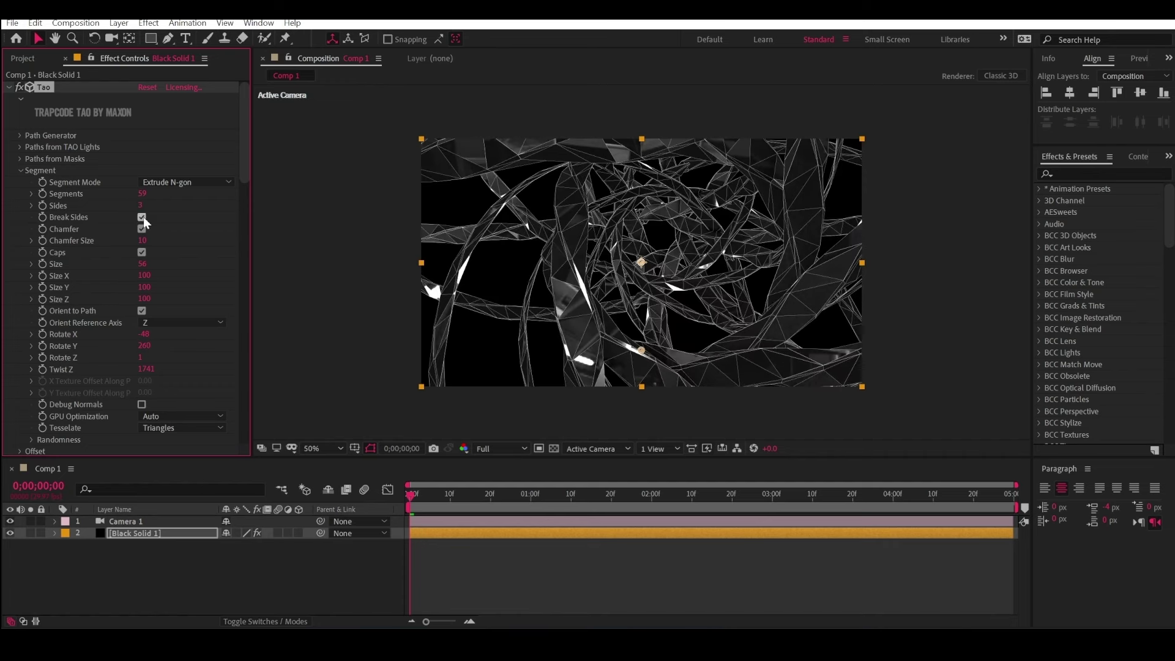
key("ctrl+z")
left_click_drag(142, 241, 206, 241)
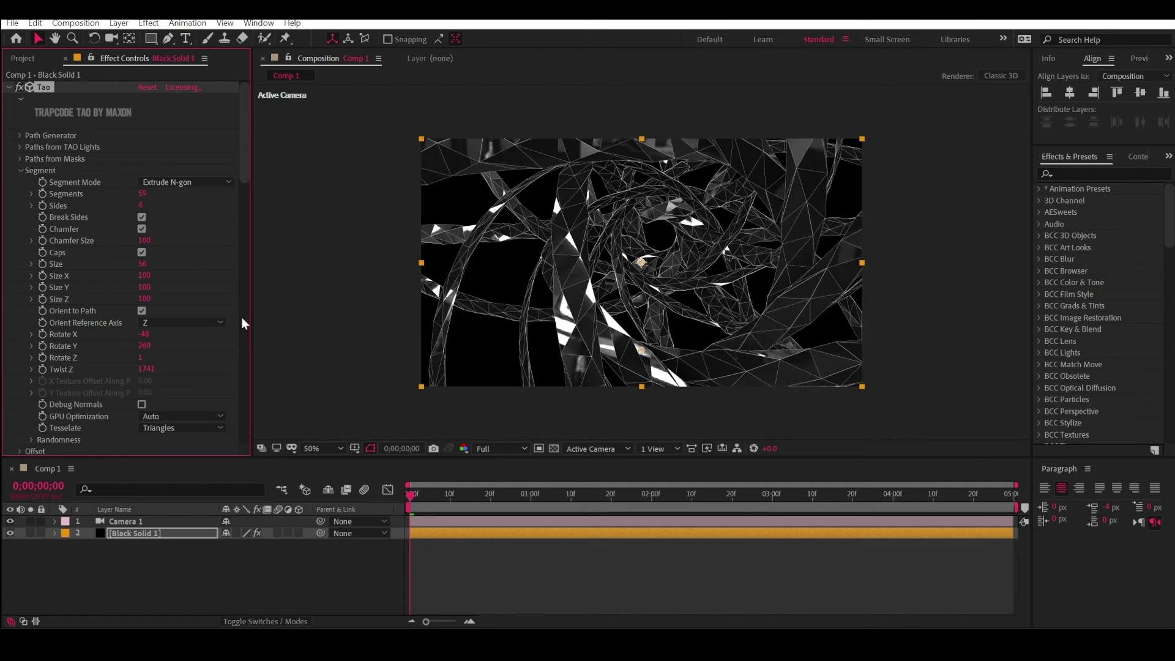
mouse_move(144, 279)
left_mouse_down()
mouse_move(174, 279)
mouse_move(163, 281)
left_mouse_up()
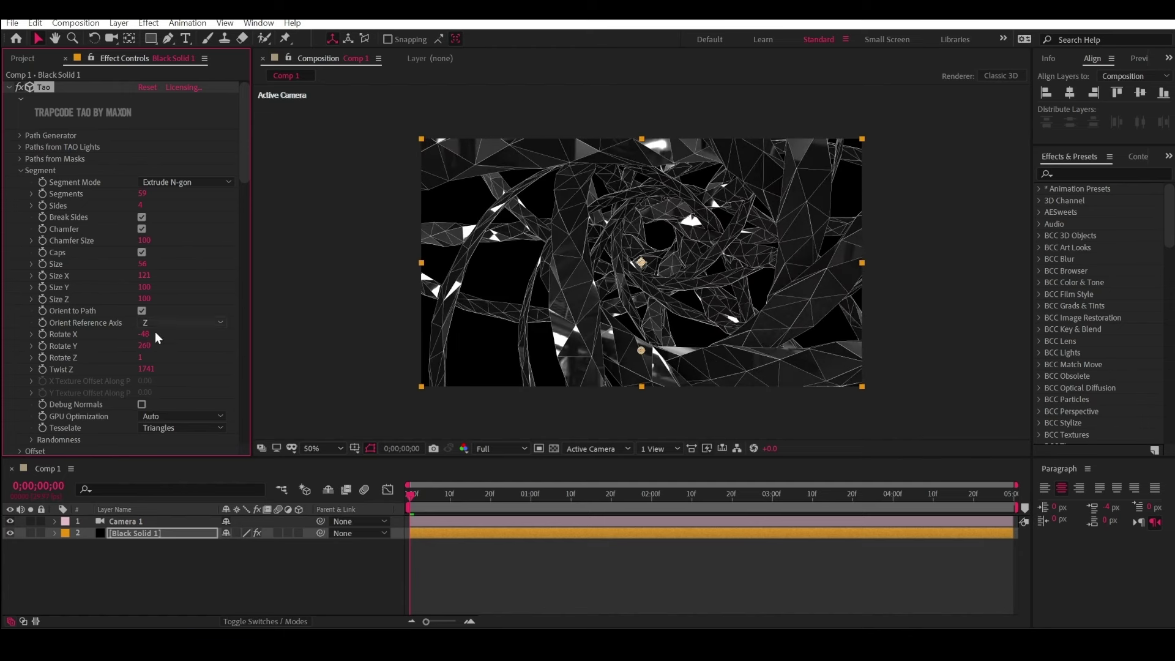
Set the first repeater's segment position Z to -13
scroll(87, 329, "down", 15)
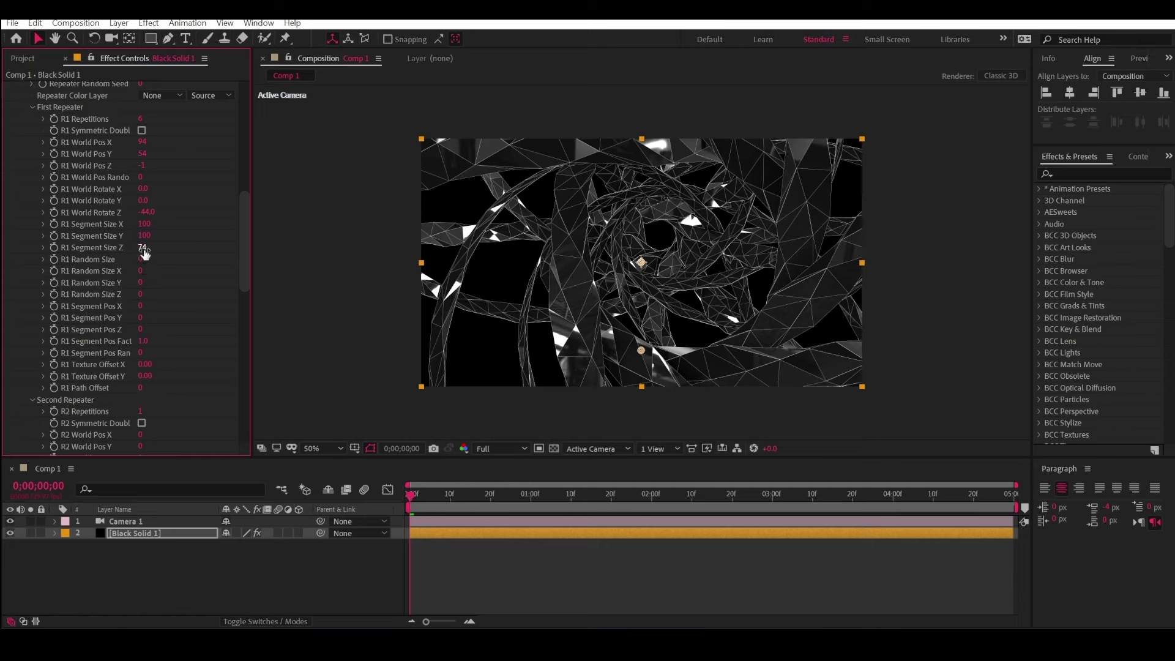
mouse_move(166, 270)
left_mouse_down()
mouse_move(175, 273)
mouse_move(153, 274)
left_mouse_up()
left_click_drag(142, 308, 133, 330)
scroll(148, 279, "up", 4)
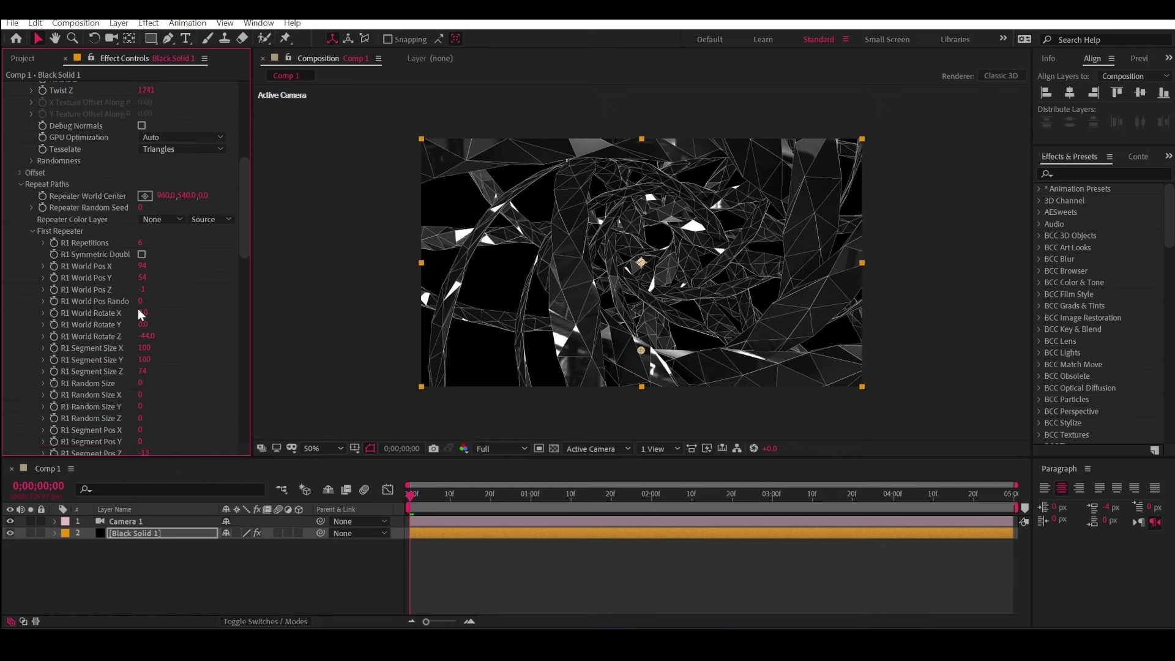
Add two 3D null layers, parenting the camera to the lower null and the lower null to the upper one
left_click(424, 519)
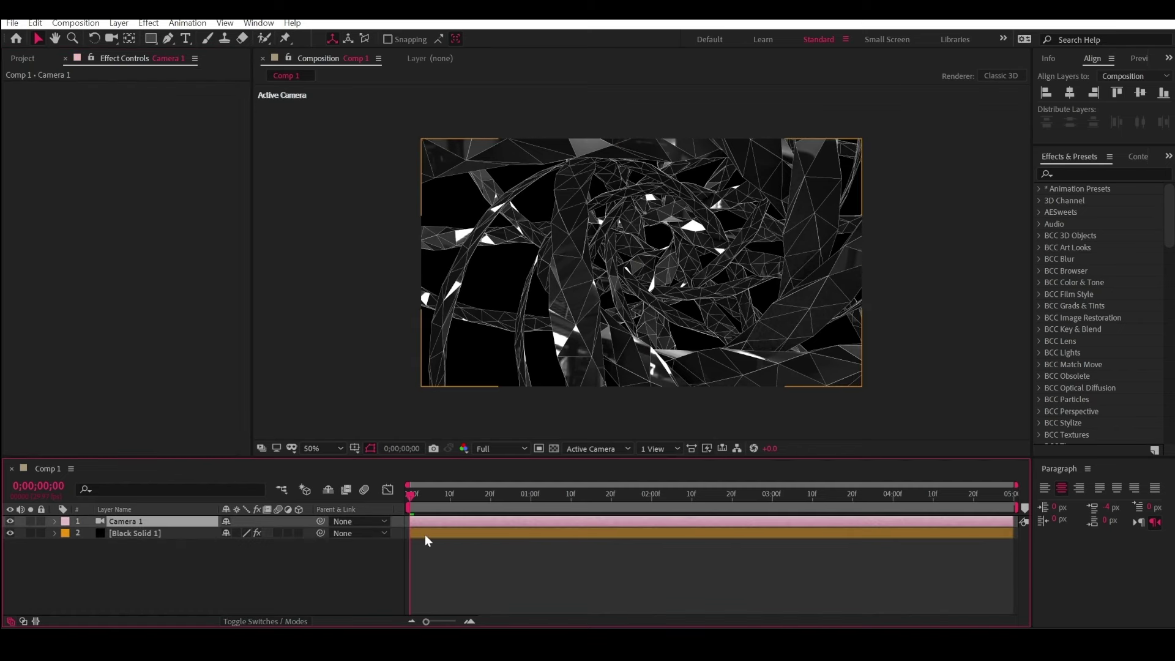
key("ctrl+alt+shift+y")
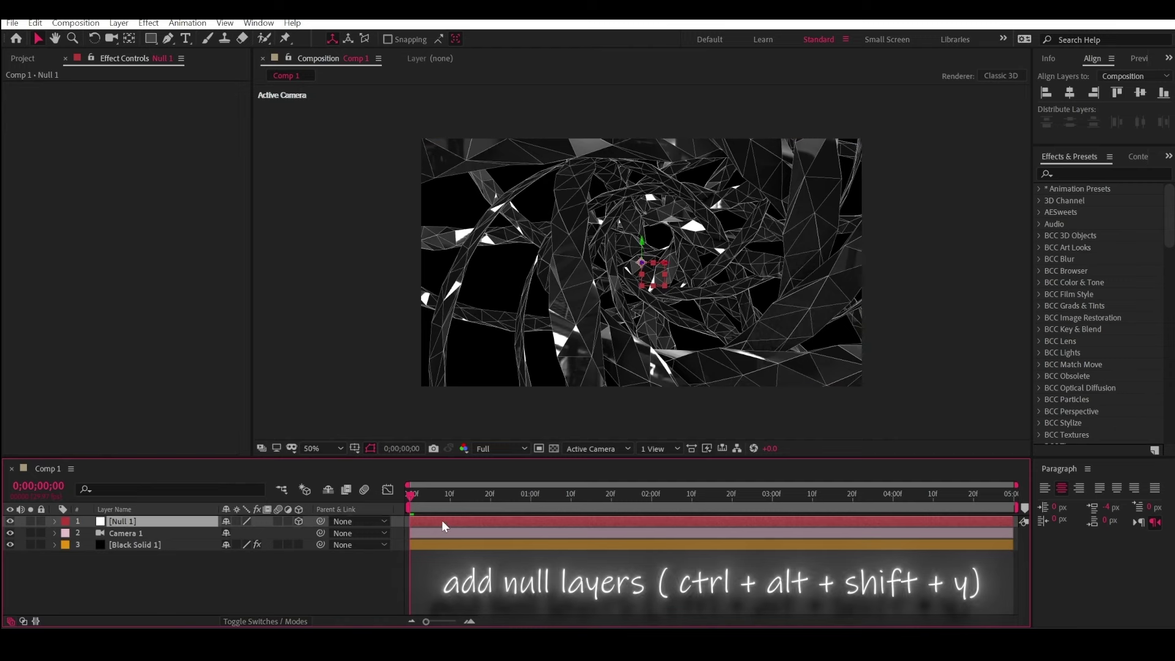
key("ctrl+d")
left_click_drag(321, 545, 166, 534)
left_click_drag(322, 533, 166, 522)
Animate the lower null's position with keyframes across the timeline to move the camera through the geometry
left_click(168, 532)
key("p")
left_click(91, 545)
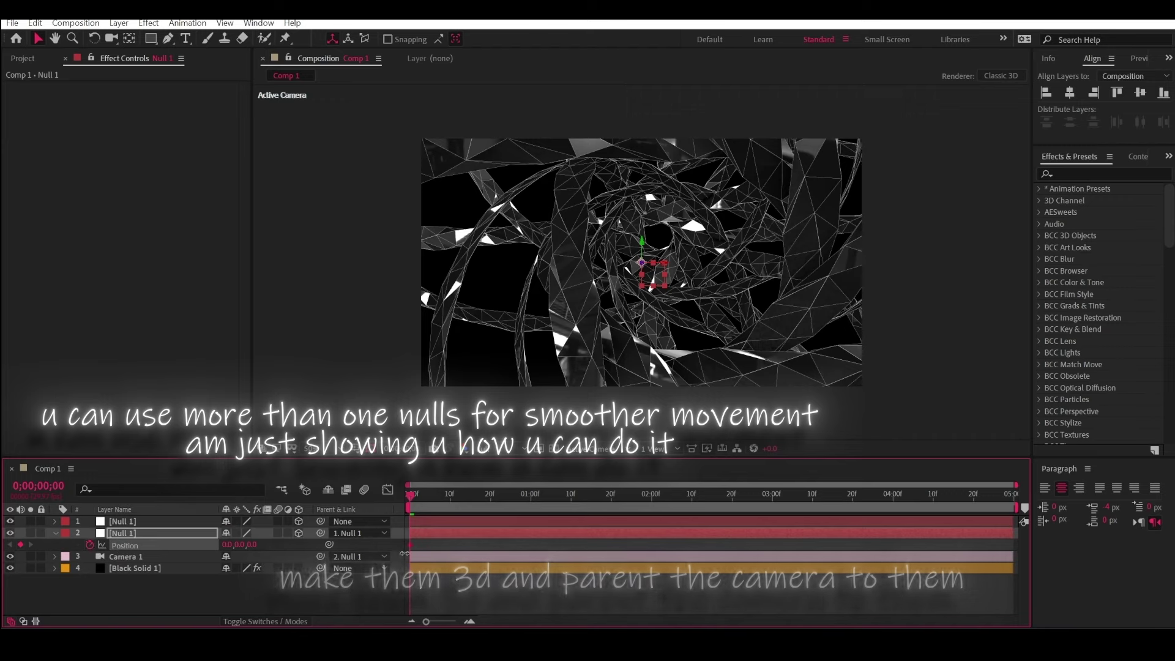
left_click_drag(252, 545, 393, 542)
left_click_drag(412, 497, 459, 513)
left_click_drag(269, 545, 75, 544)
left_click_drag(230, 545, 59, 542)
left_click_drag(644, 501, 645, 502)
left_click_drag(274, 545, 325, 546)
Preview the camera movement and return to the first frame
left_click_drag(644, 496, 399, 499)
key("space")
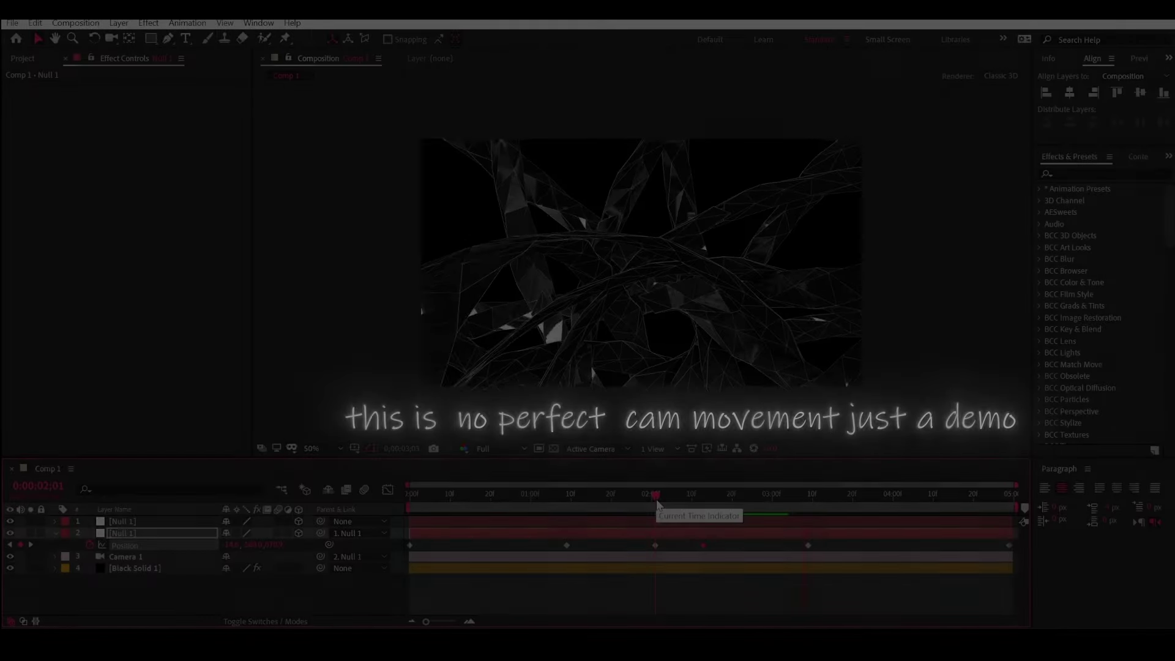
left_click_drag(656, 503, 409, 499)
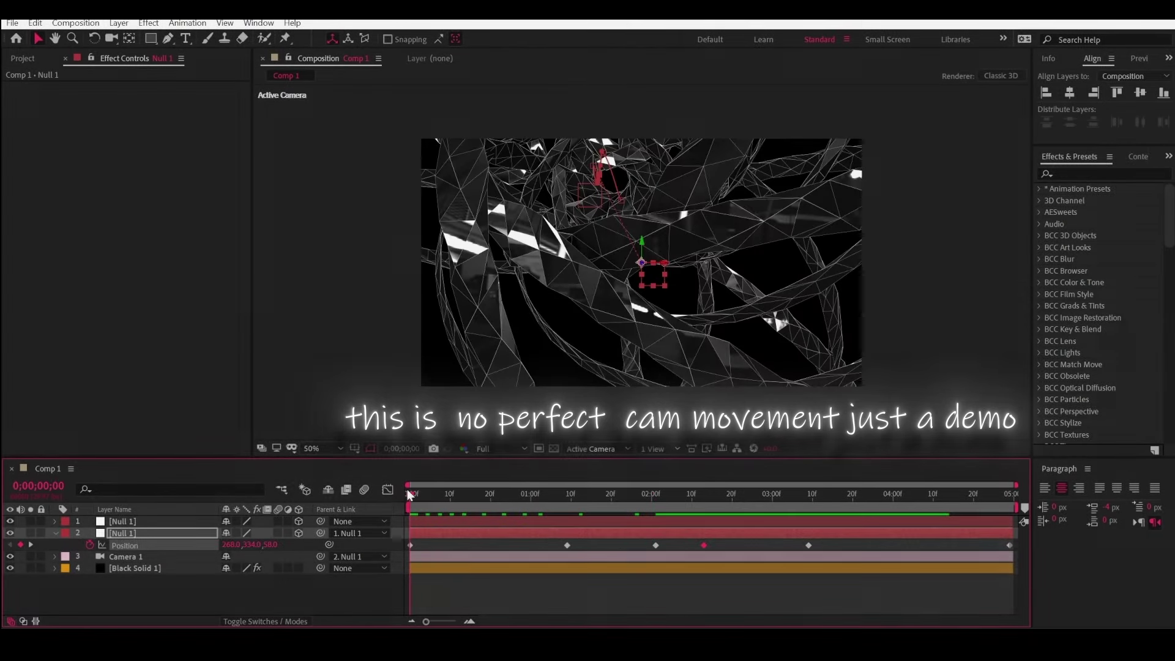
Try a different world rotation Y on the first repeater of Black Solid 1 and undo it
left_click(468, 567)
scroll(125, 341, "down", 10)
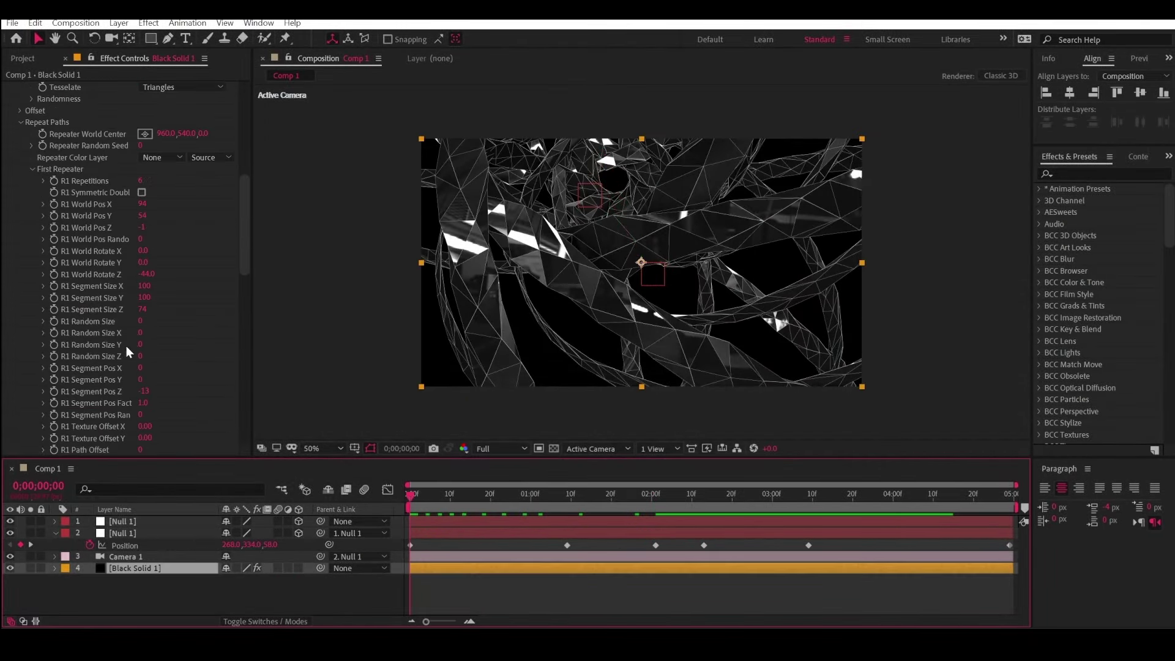
left_click_drag(143, 264, 158, 238)
key("ctrl+z")
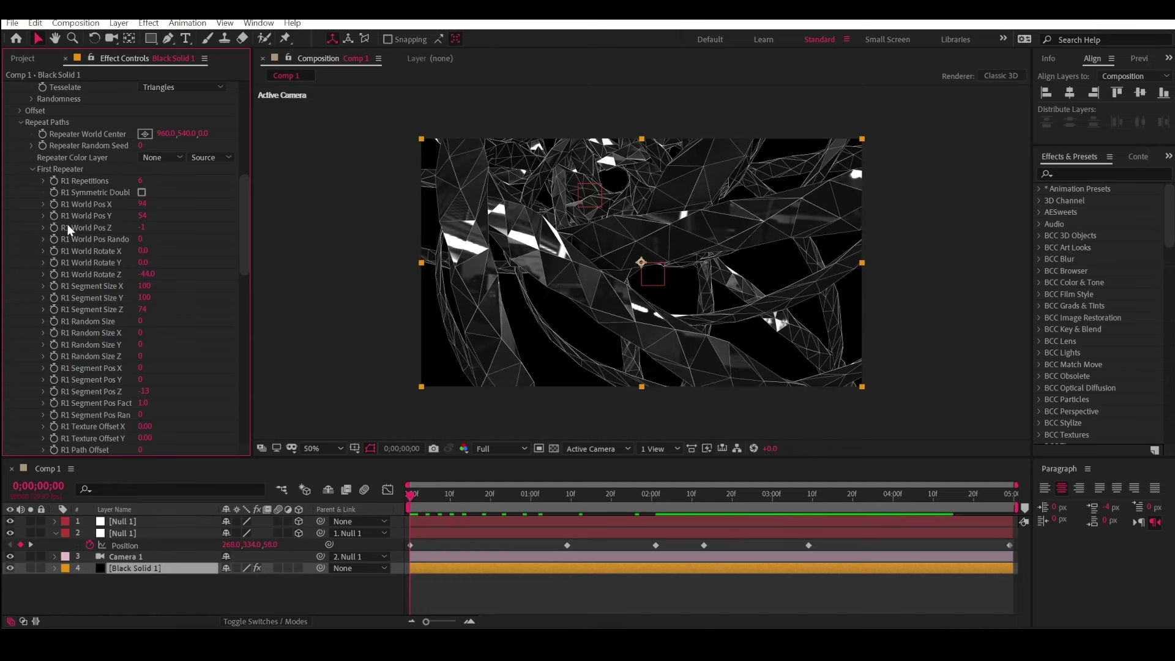
Keyframe the first repeater's world rotation X from 0 at the start to about -14 at 0;00;04;10, and preview it
left_click(934, 496)
left_click_drag(147, 251, 137, 250)
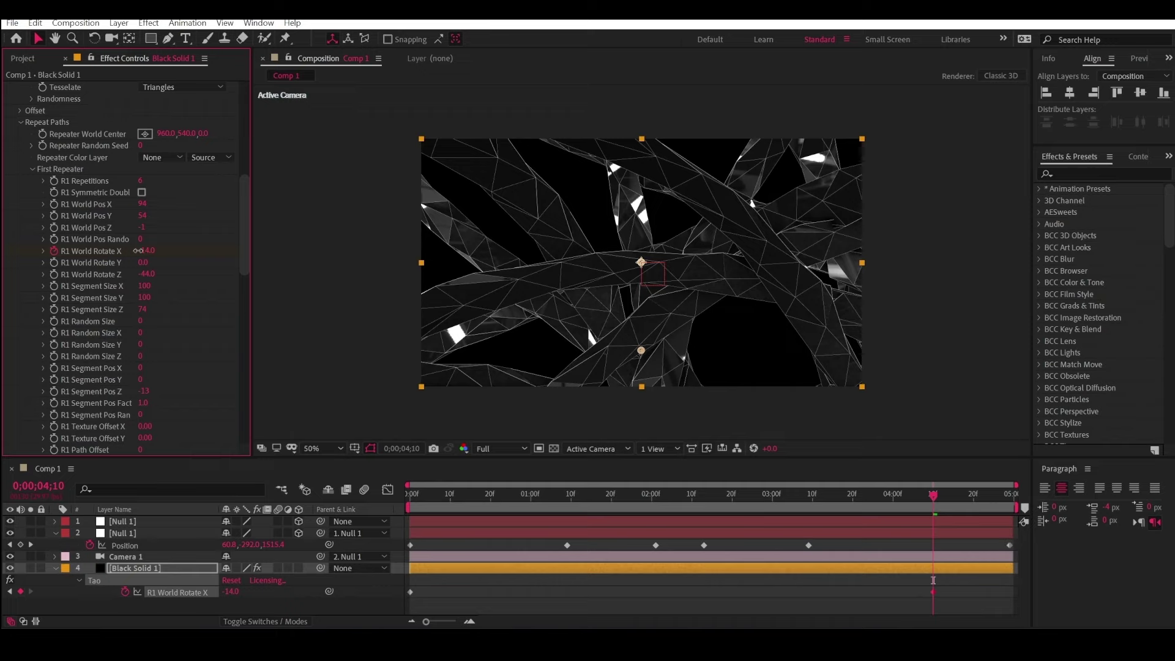
key("space")
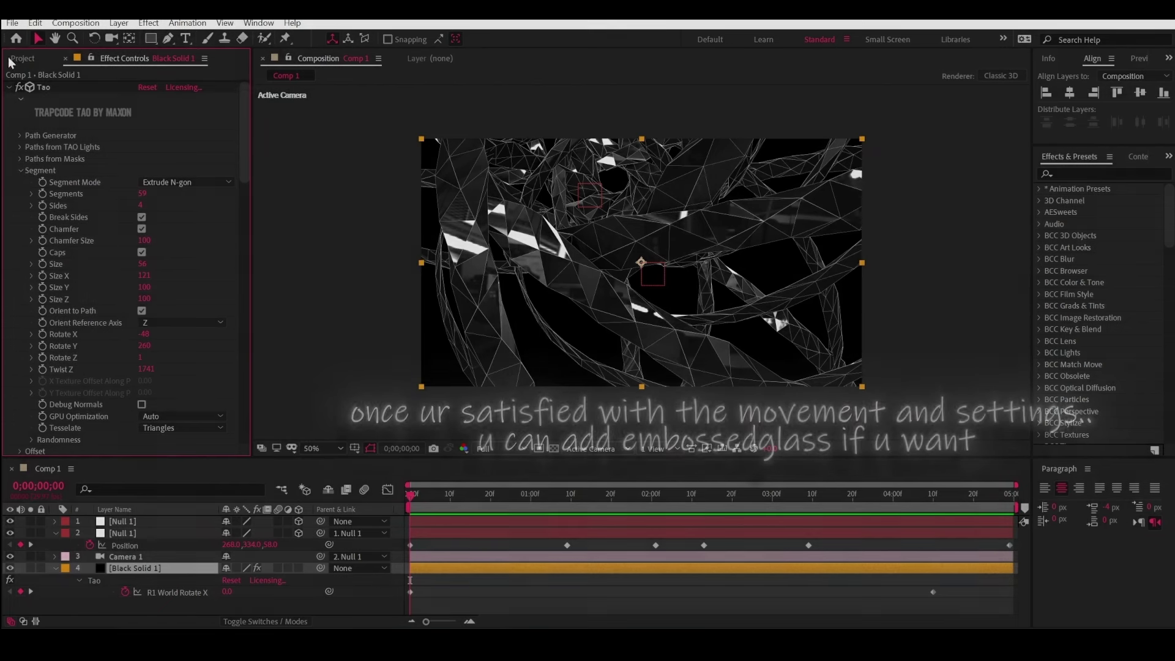
Add the S_EmbossGlass effect to Black Solid 1 and load its Glossy Bumps preset
left_click(8, 87)
key("ctrl+space")
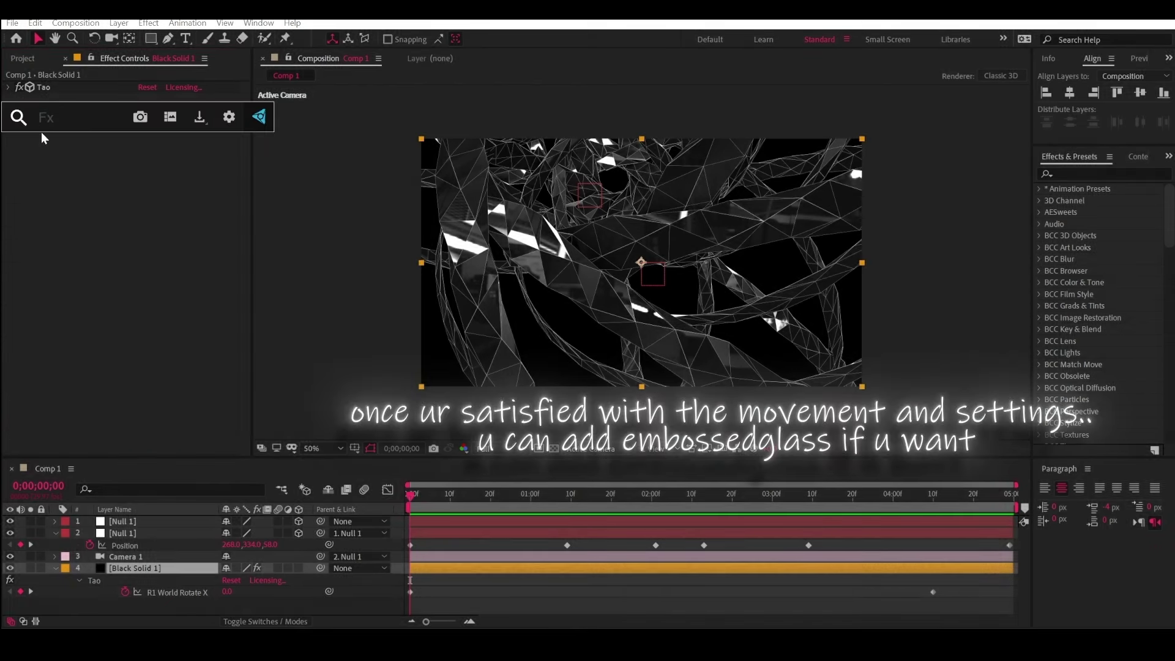
type("glas")
left_click(77, 214)
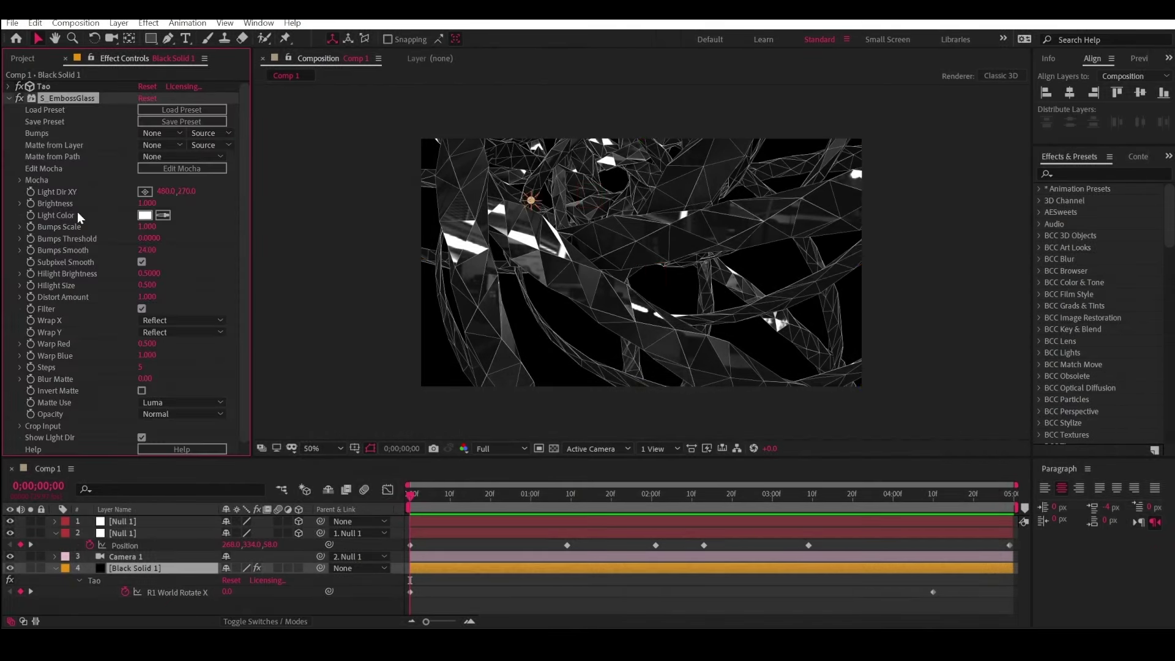
left_click(176, 109)
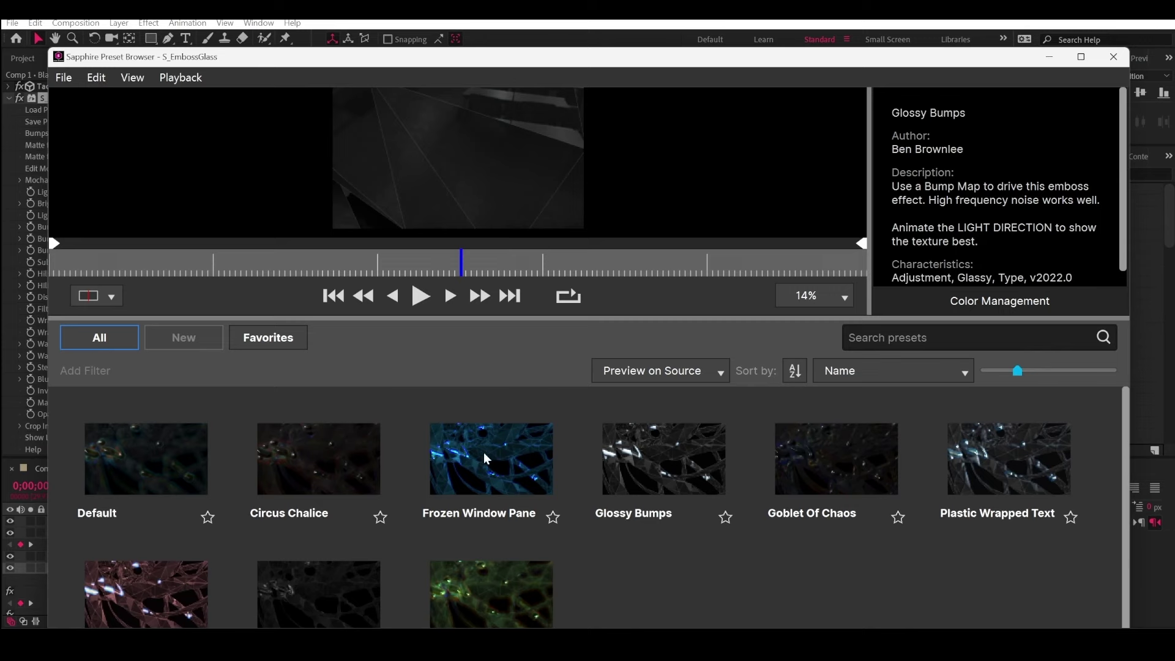
double_click(677, 458)
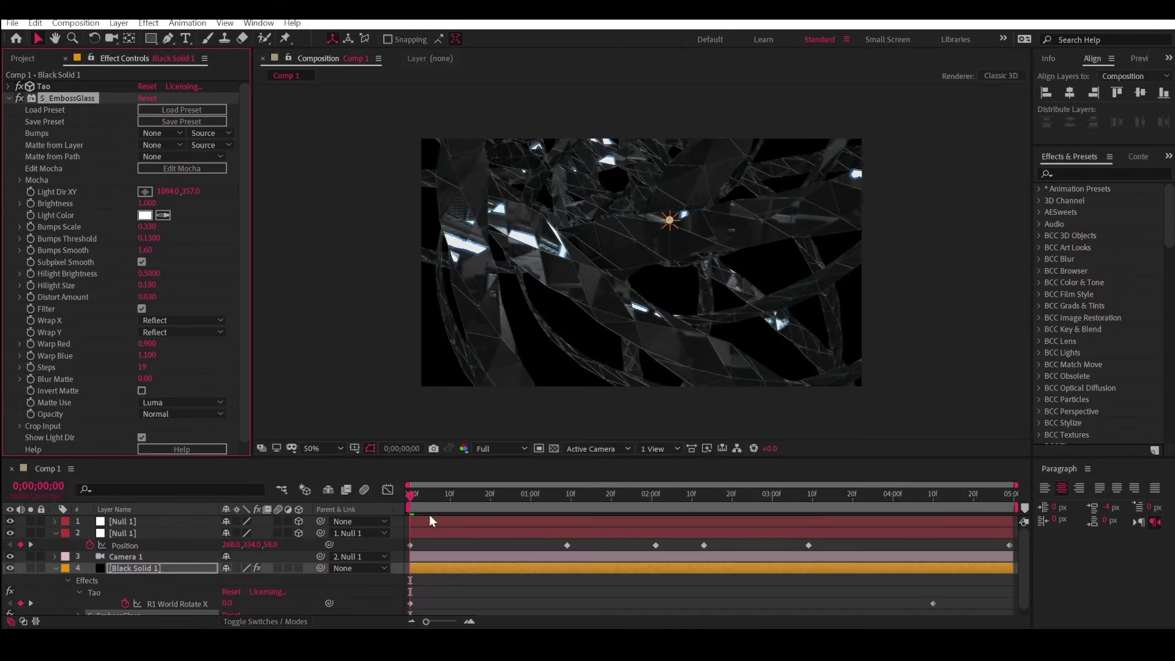
Preview the animation with the embossed glass effect and return to the first frame
key("space")
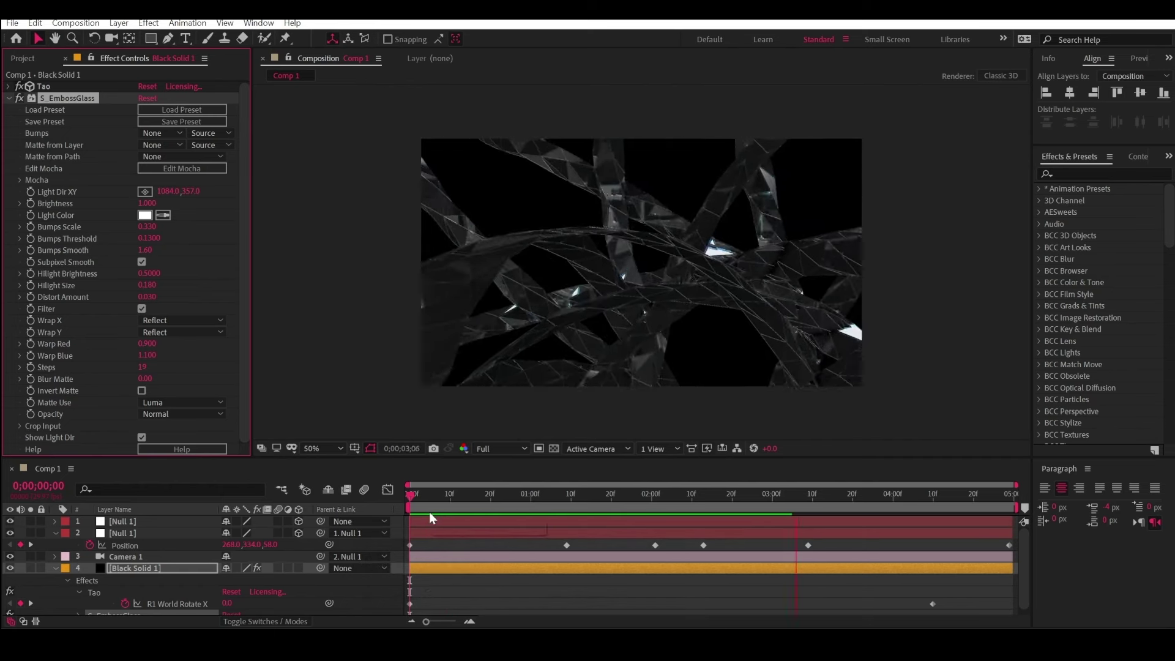
key("space")
scroll(542, 341, "up", 1)
key("comma")
left_click(405, 501)
Set Wrap X and Wrap Y of S_EmbossGlass to No and Bumps Scale to 0.150, and preview the result
left_click(9, 99)
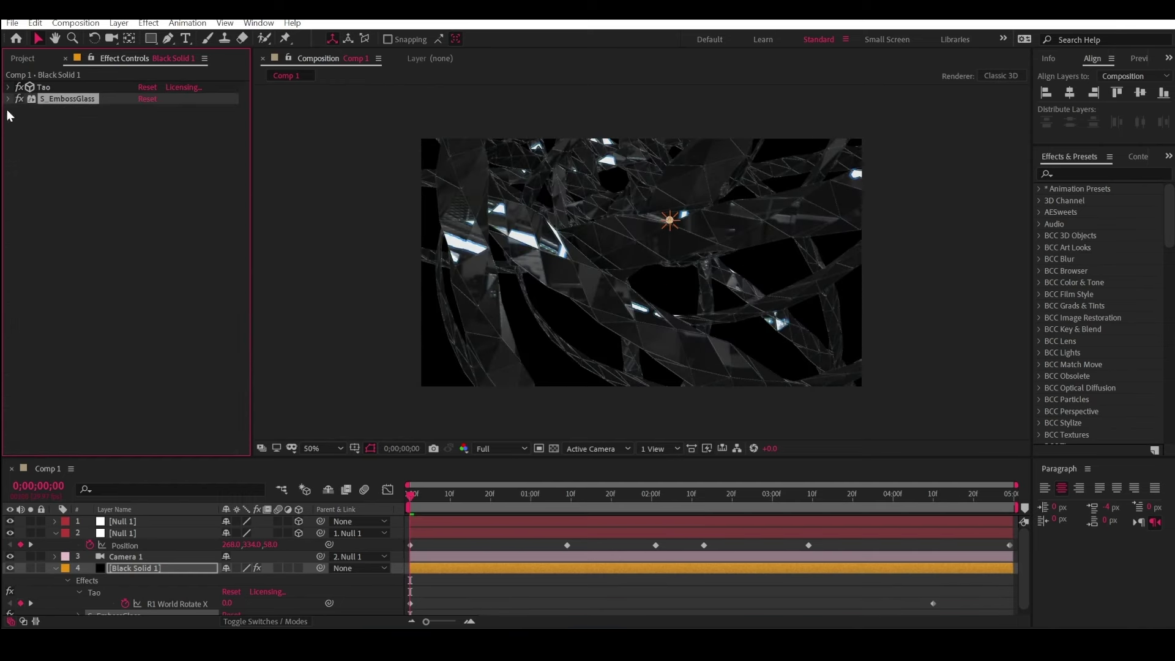
left_click(8, 98)
left_click(172, 332)
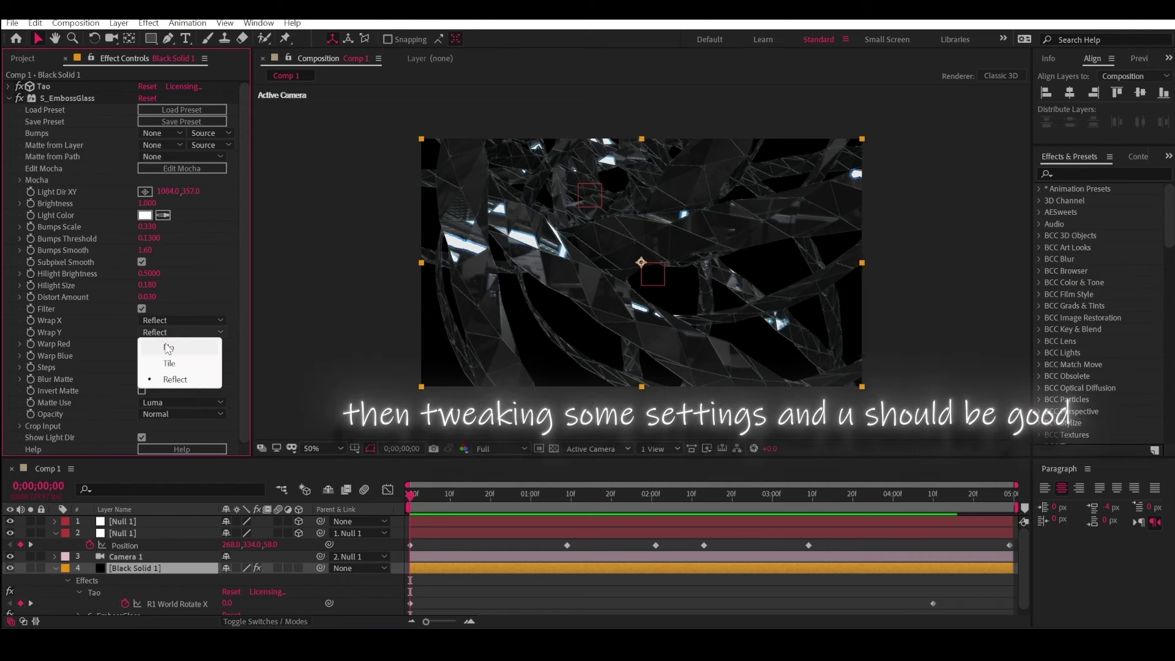
left_click(169, 348)
left_click(178, 320)
left_click(165, 336)
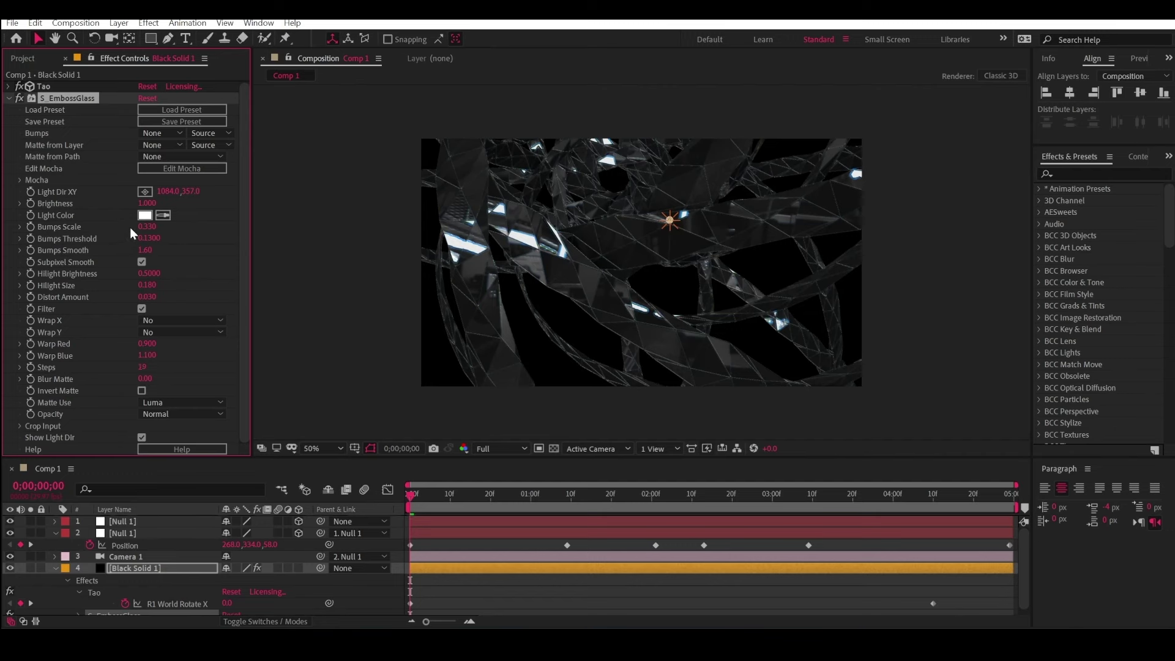
left_click_drag(115, 226, 138, 225)
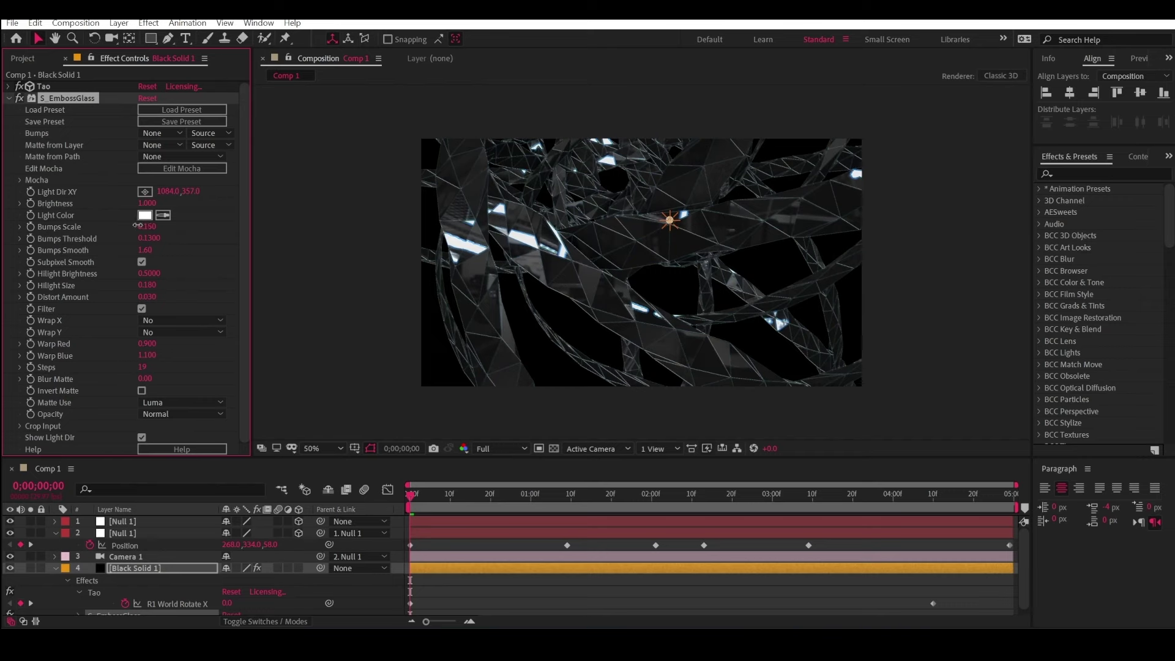
left_click(9, 98)
key("space")
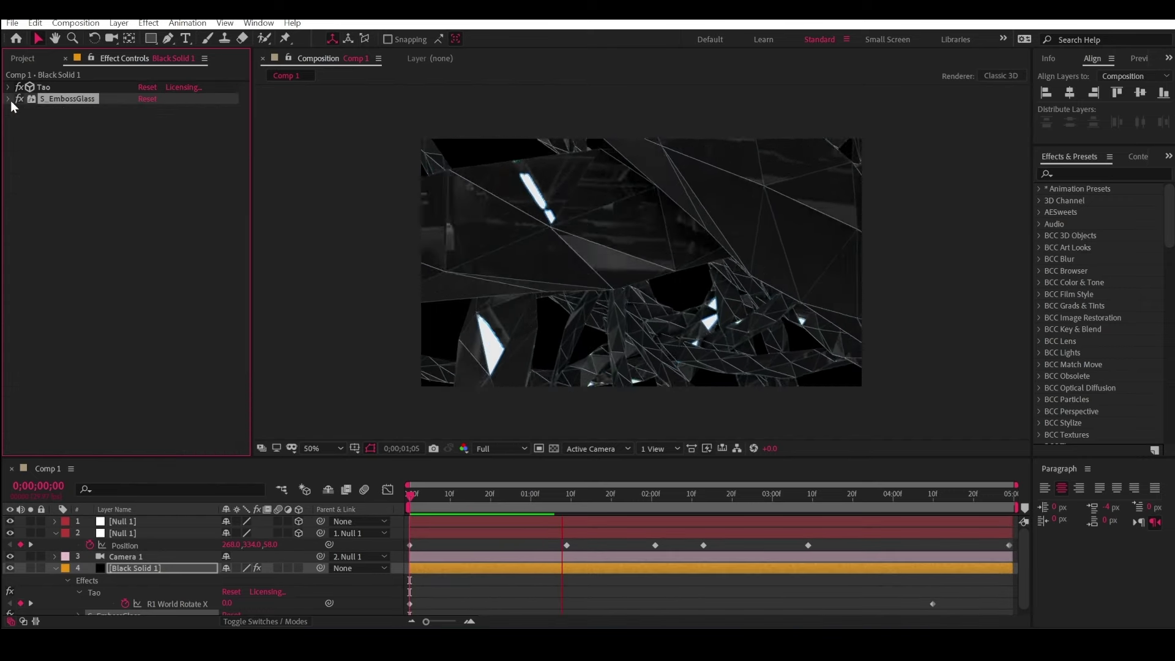
Add the Tritone effect to Black Solid 1 and set its midtones to a muted purple
key("ctrl+space")
type("tri")
left_click(103, 330)
left_click(146, 135)
mouse_move(253, 366)
left_mouse_down()
mouse_move(262, 322)
mouse_move(239, 450)
mouse_move(246, 322)
mouse_move(251, 382)
mouse_move(258, 348)
left_mouse_up()
left_click(365, 297)
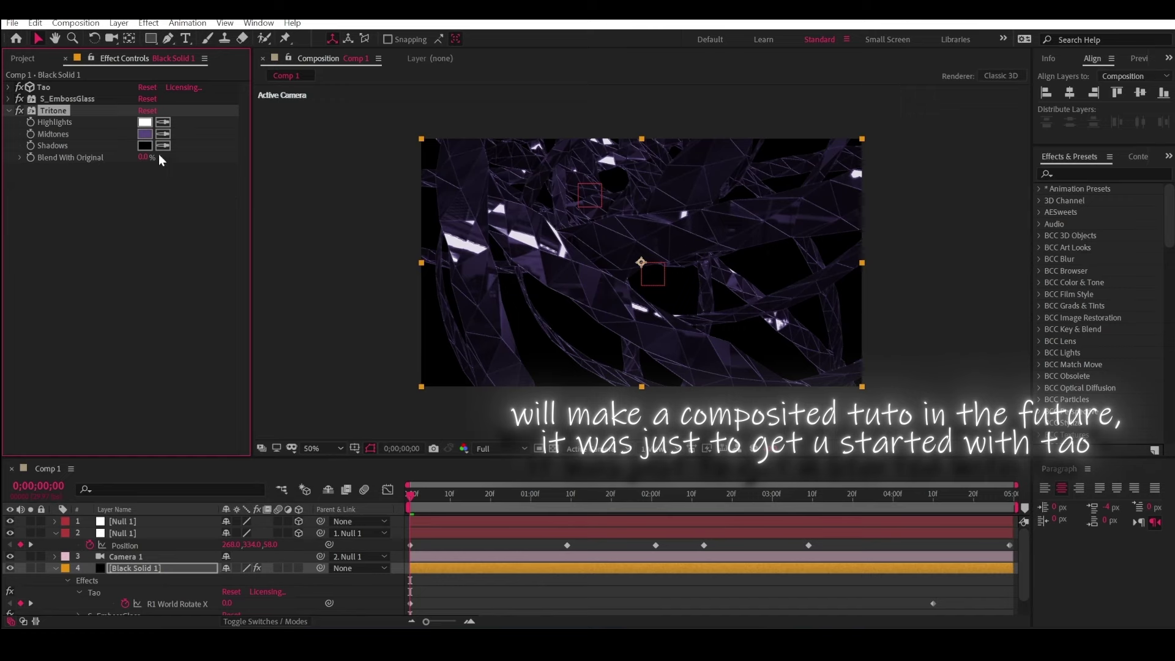
Raise Tritone's Blend With Original to about 40%, and try placing Tritone before S_EmbossGlass and undo that move
left_click_drag(172, 159, 174, 159)
left_click_drag(63, 111, 71, 99)
key("ctrl+z")
Preview the purple-tinted animation and scrub through its opening frames
key("space")
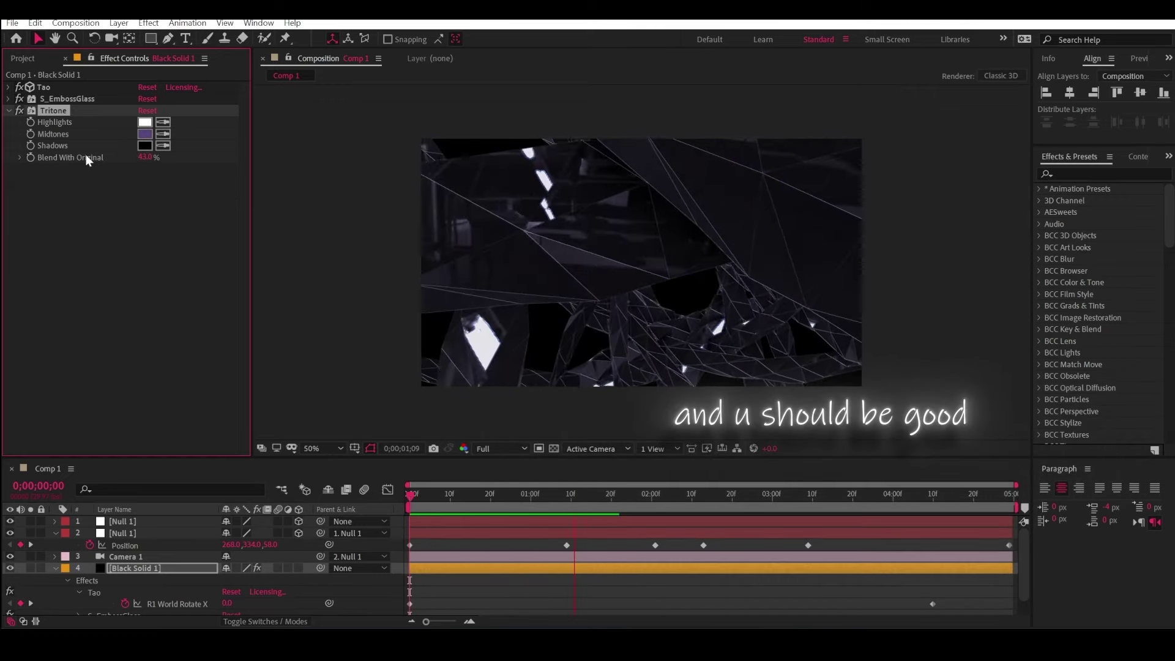
key("space")
left_click_drag(414, 497, 439, 498)
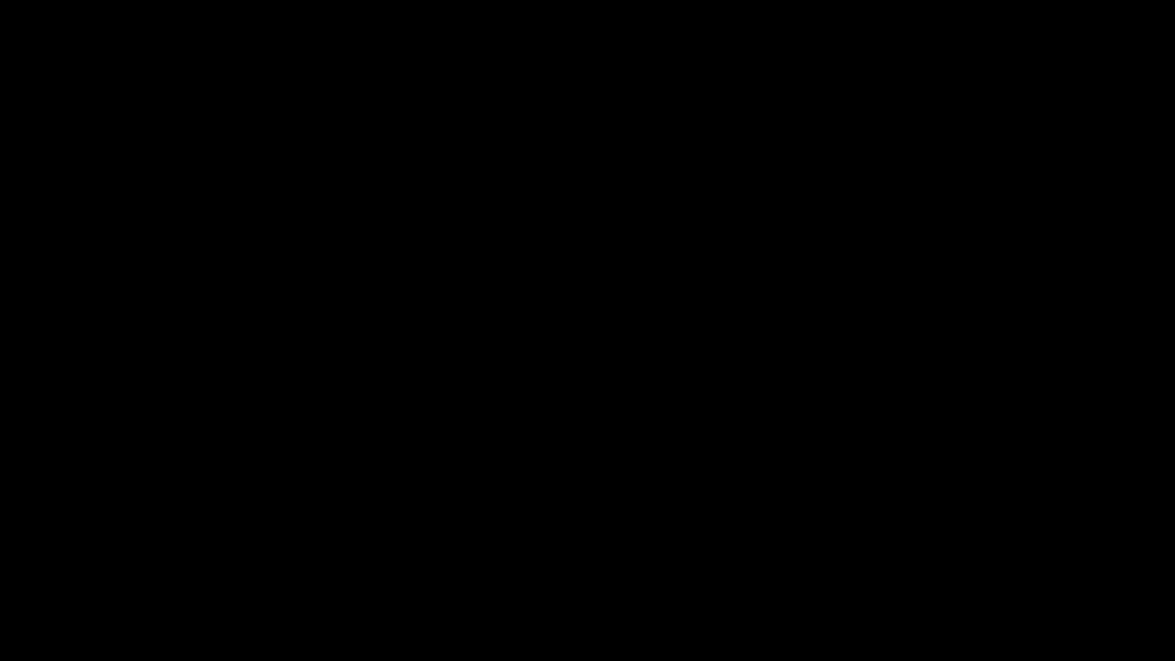